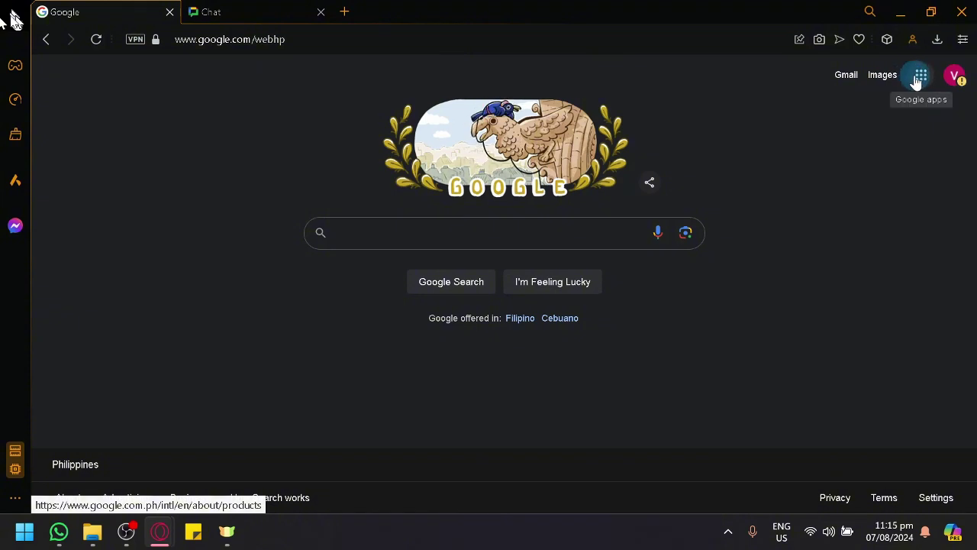
- Open the Google apps grid on the Google Search page and scroll it to find Chat
{"action": "scroll", "coordinate": [933, 89], "scroll_direction": "up", "scroll_amount": 7, "text": "ctrl"}
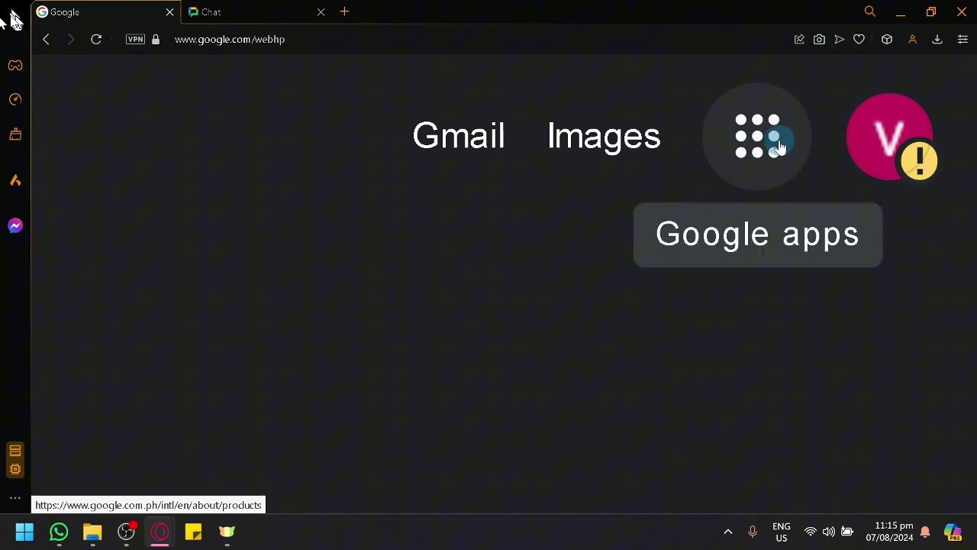
{"action": "scroll", "coordinate": [779, 145], "scroll_direction": "down", "scroll_amount": 4, "text": "ctrl"}
{"action": "scroll", "coordinate": [810, 148], "scroll_direction": "down", "scroll_amount": 3, "text": "ctrl"}
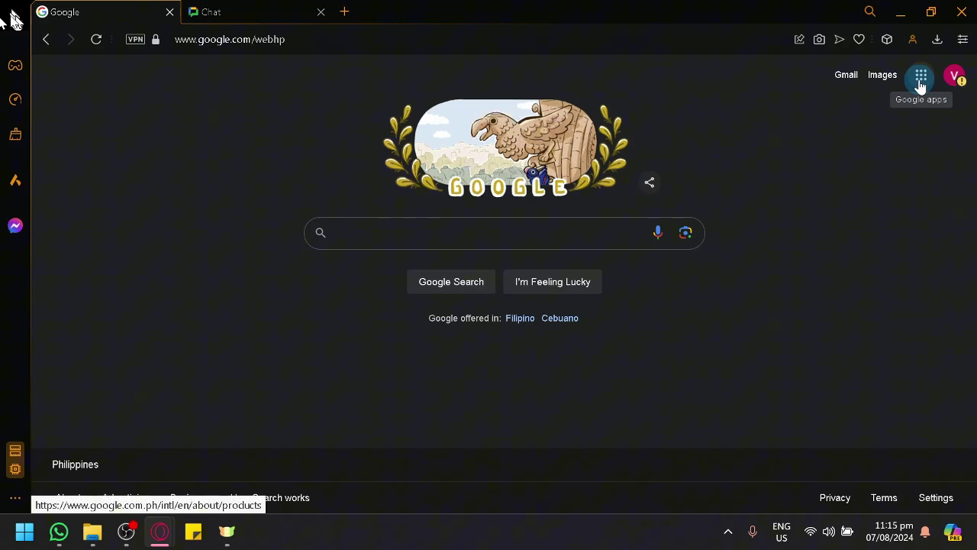
{"action": "left_click", "coordinate": [921, 84]}
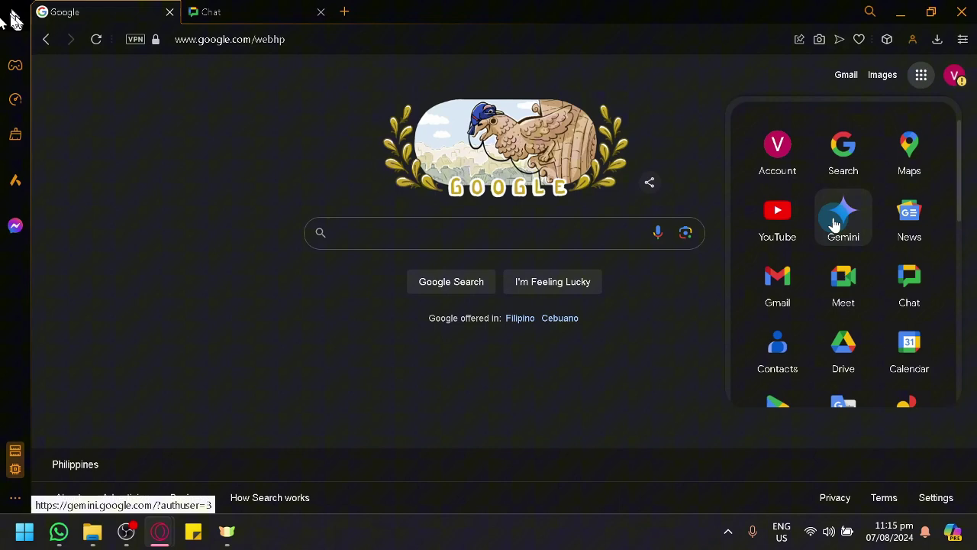
{"action": "scroll", "coordinate": [850, 229], "scroll_direction": "down", "scroll_amount": 7}
{"action": "scroll", "coordinate": [853, 237], "scroll_direction": "up", "scroll_amount": 5}
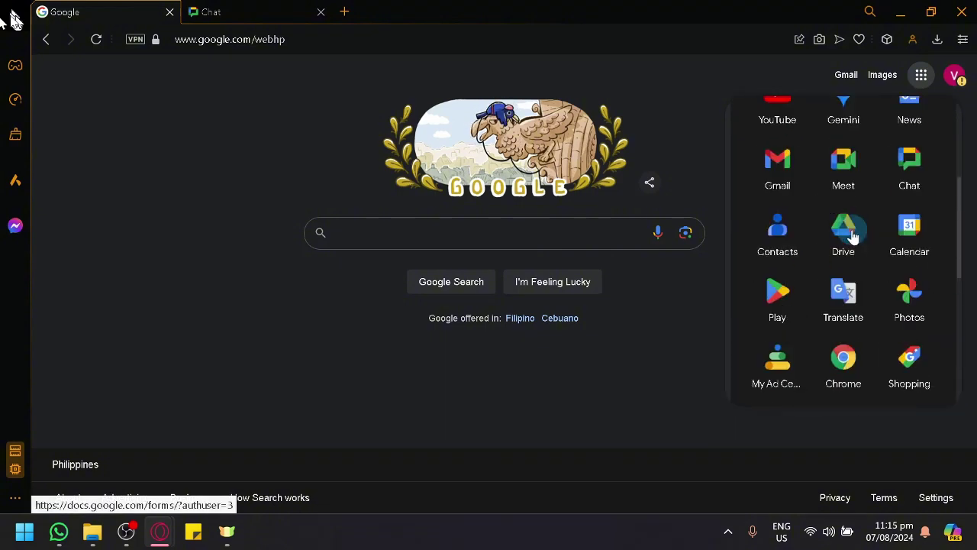
{"action": "scroll", "coordinate": [853, 236], "scroll_direction": "up", "scroll_amount": 2}
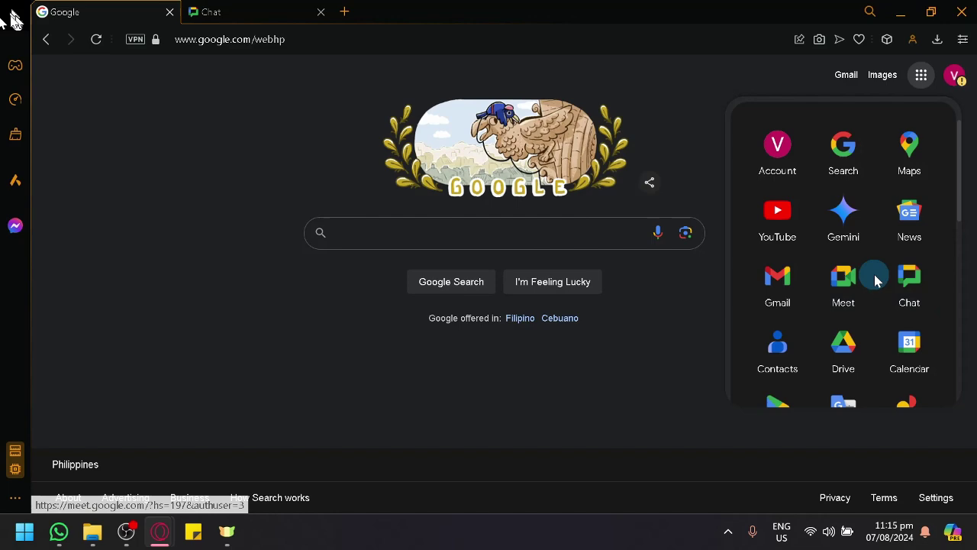
- Switch to the Google Chat tab, close the Find spaces banner, then view Mentions and Starred
{"action": "left_click", "coordinate": [279, 7]}
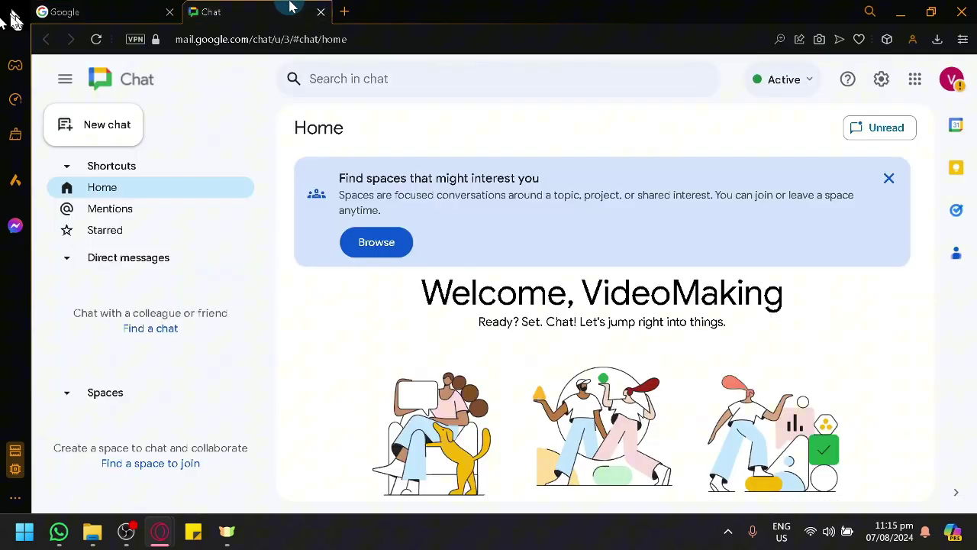
{"action": "scroll", "coordinate": [550, 183], "scroll_direction": "down", "scroll_amount": 2}
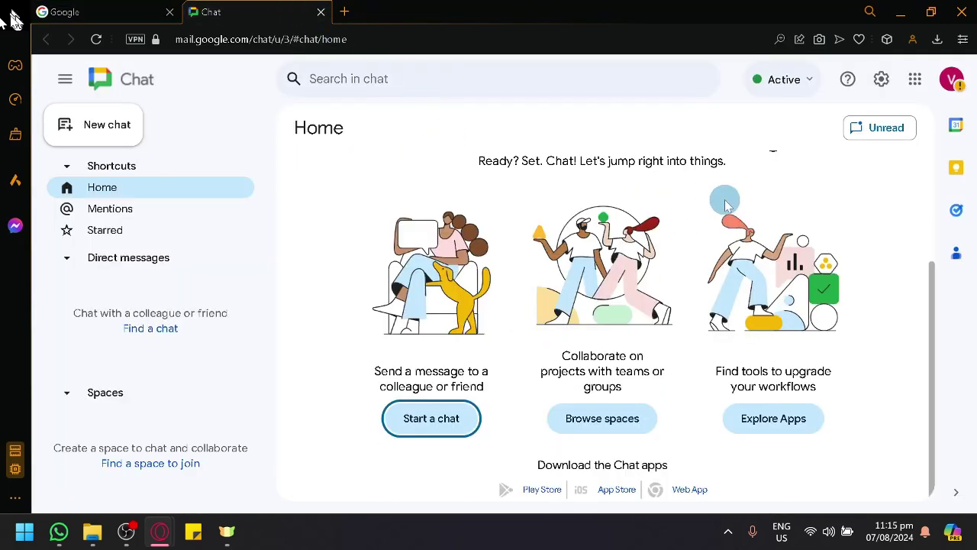
{"action": "scroll", "coordinate": [580, 187], "scroll_direction": "up", "scroll_amount": 2}
{"action": "left_click", "coordinate": [889, 180]}
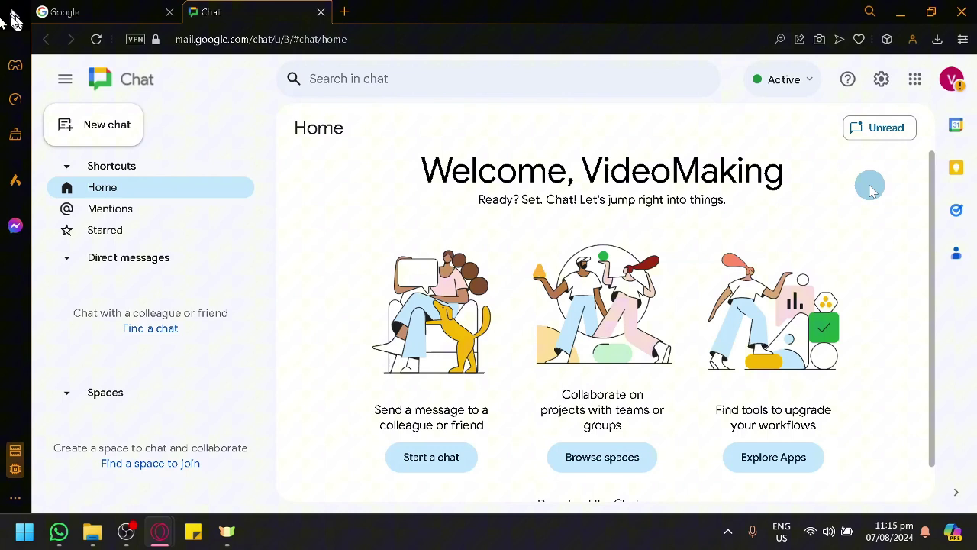
{"action": "scroll", "coordinate": [855, 183], "scroll_direction": "down", "scroll_amount": 1}
{"action": "scroll", "coordinate": [848, 187], "scroll_direction": "up", "scroll_amount": 1}
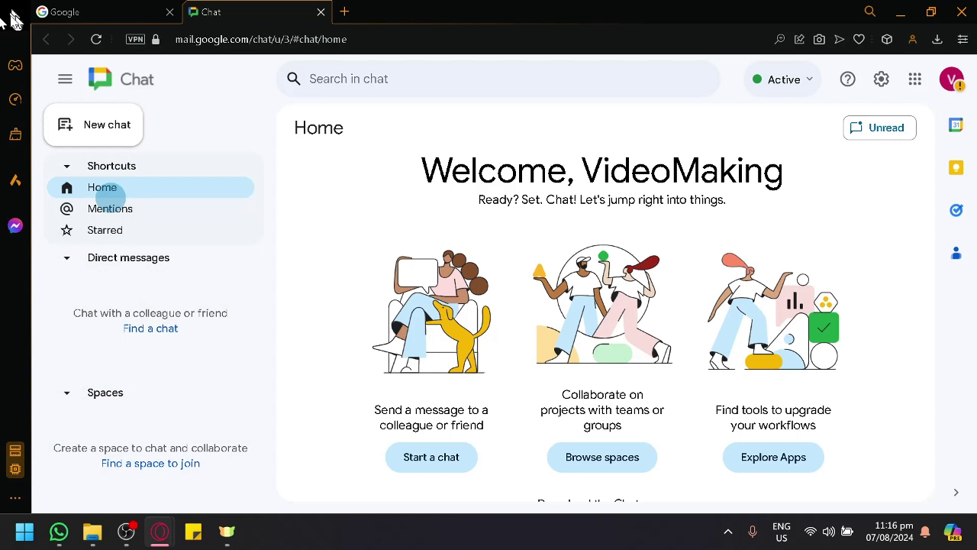
{"action": "left_click", "coordinate": [116, 220]}
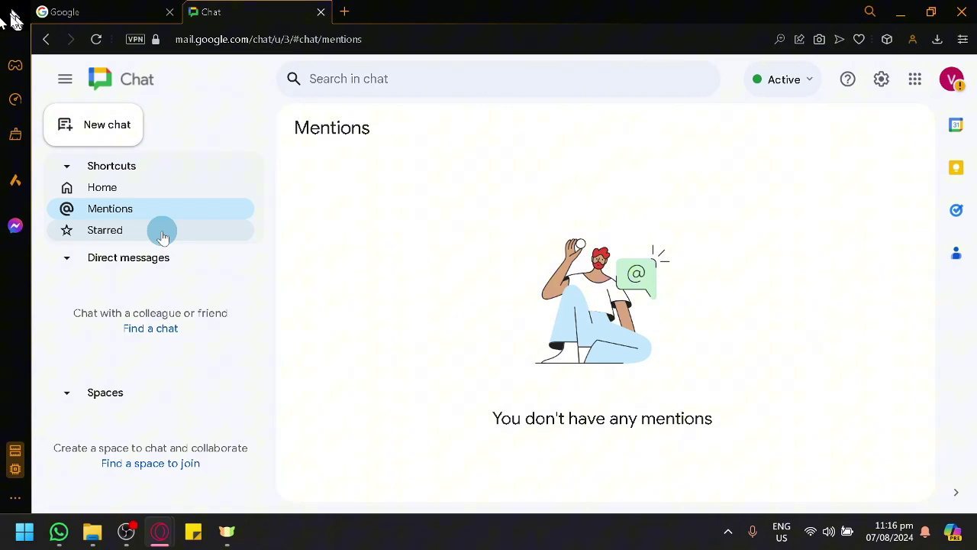
{"action": "left_click", "coordinate": [163, 232]}
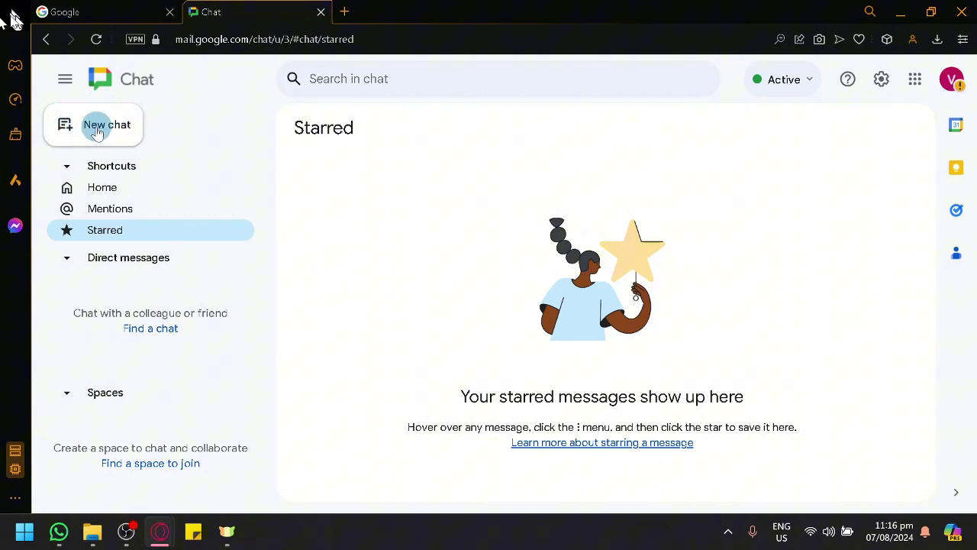
{"action": "key", "text": "ctrl+plus"}
{"action": "key", "text": "ctrl+plus"}
{"action": "key", "text": "ctrl+plus"}
{"action": "key", "text": "ctrl+plus"}
{"action": "key", "text": "ctrl+plus"}
{"action": "key", "text": "ctrl+plus"}
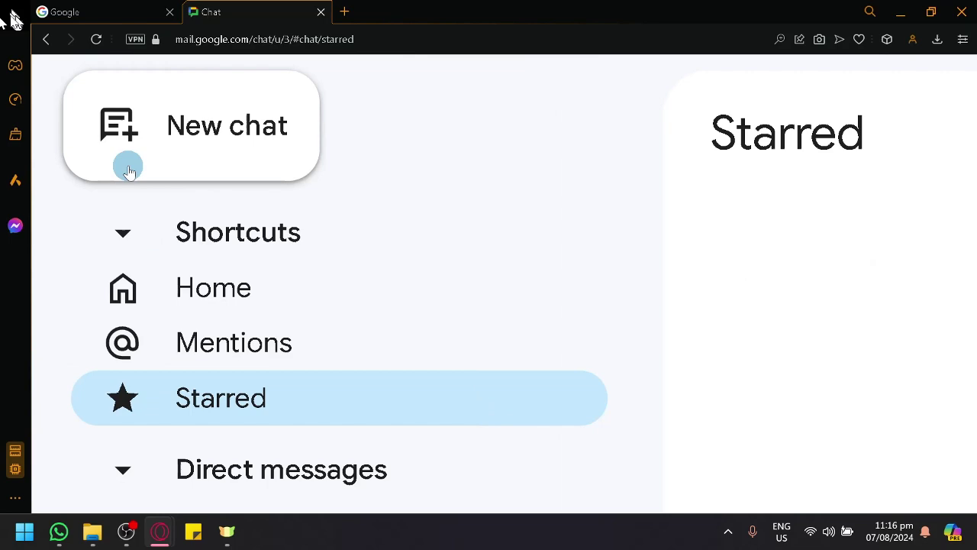
{"action": "left_click", "coordinate": [152, 157]}
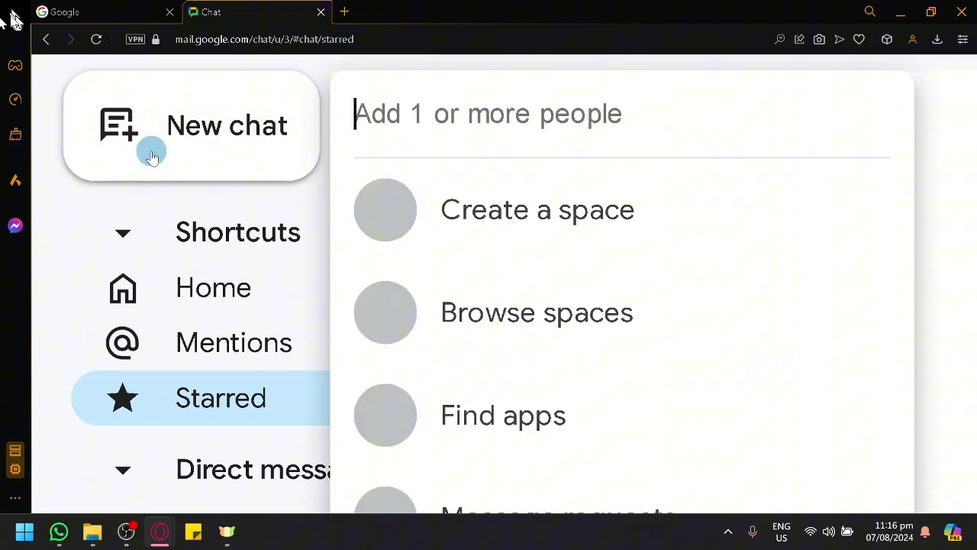
{"action": "key", "text": "ctrl+0"}
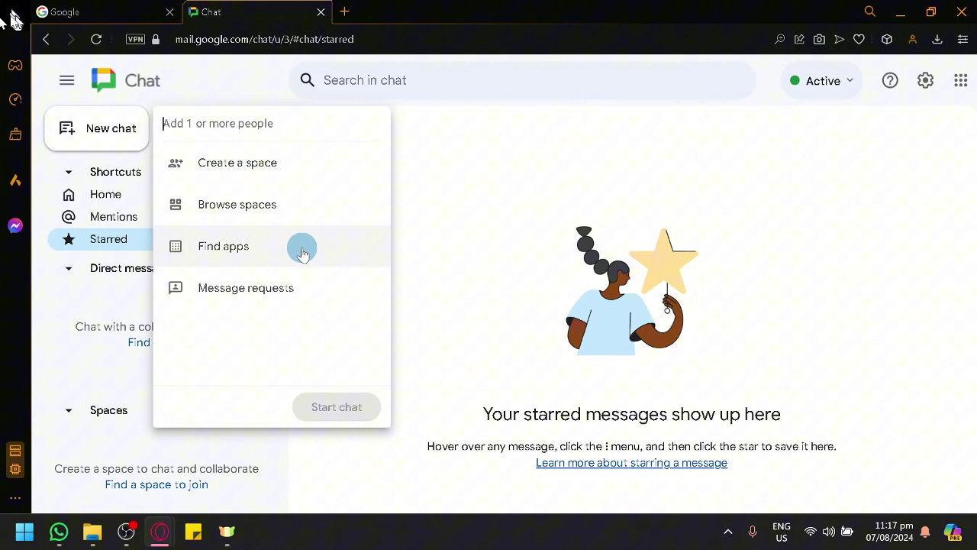
{"action": "left_click", "coordinate": [277, 303]}
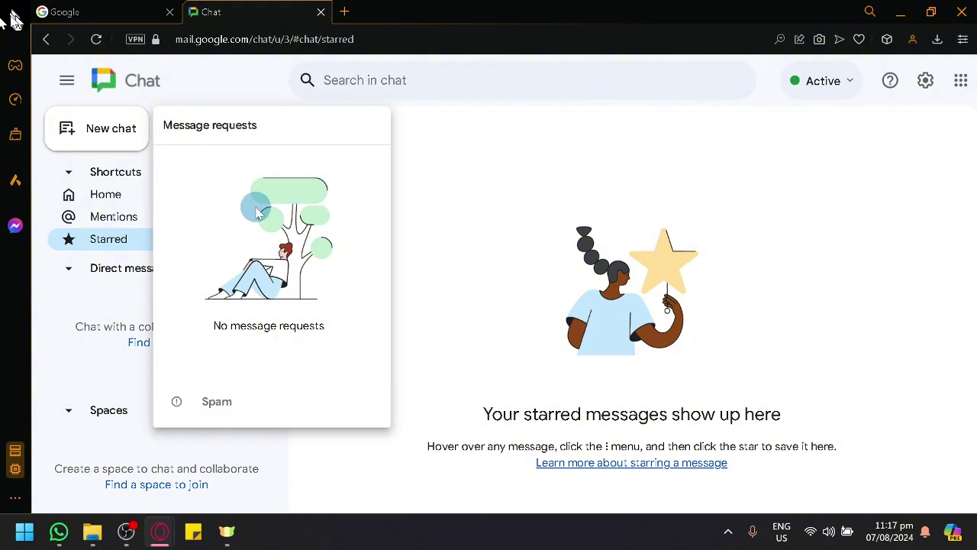
{"action": "left_click", "coordinate": [504, 259]}
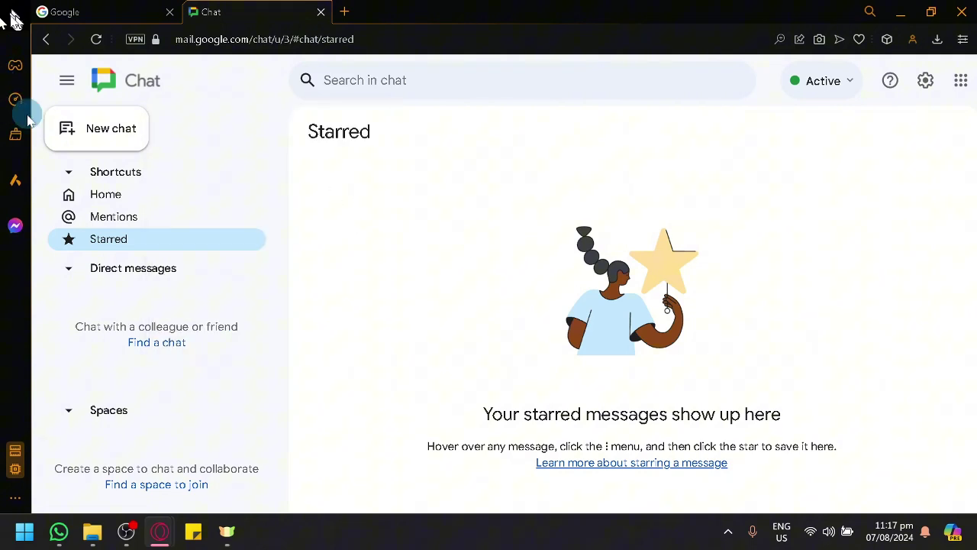
- Start a new chat and add the contact as recipient by their e-mail address
{"action": "left_click", "coordinate": [78, 131]}
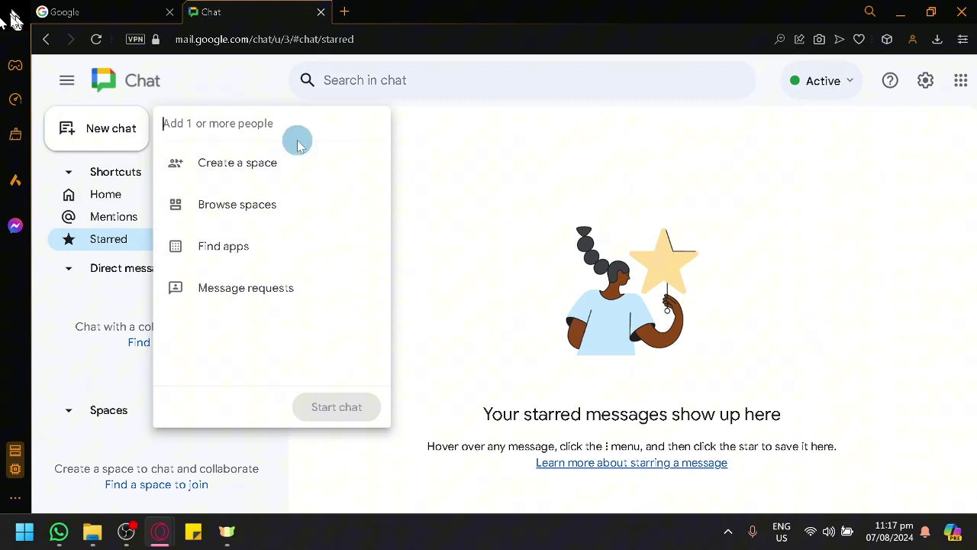
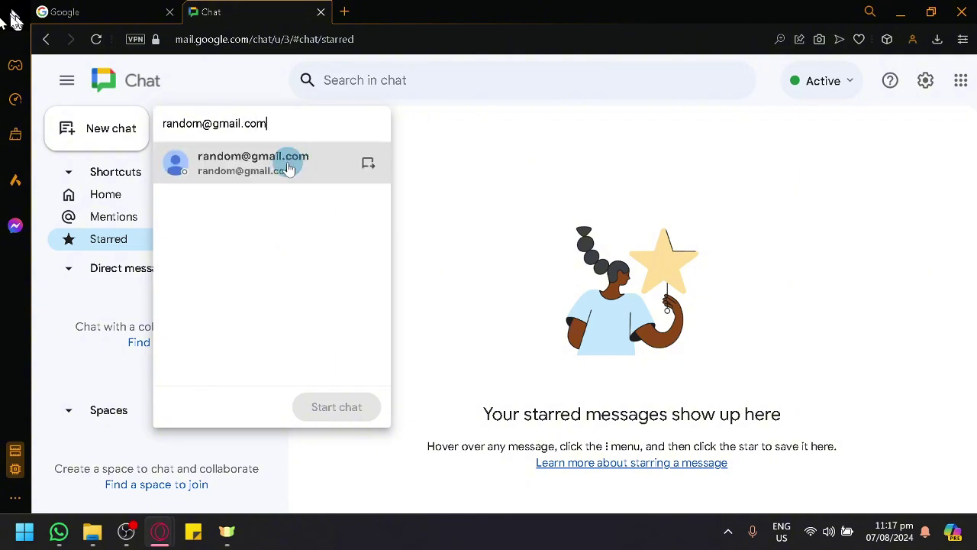
{"action": "mouse_move", "coordinate": [284, 161]}
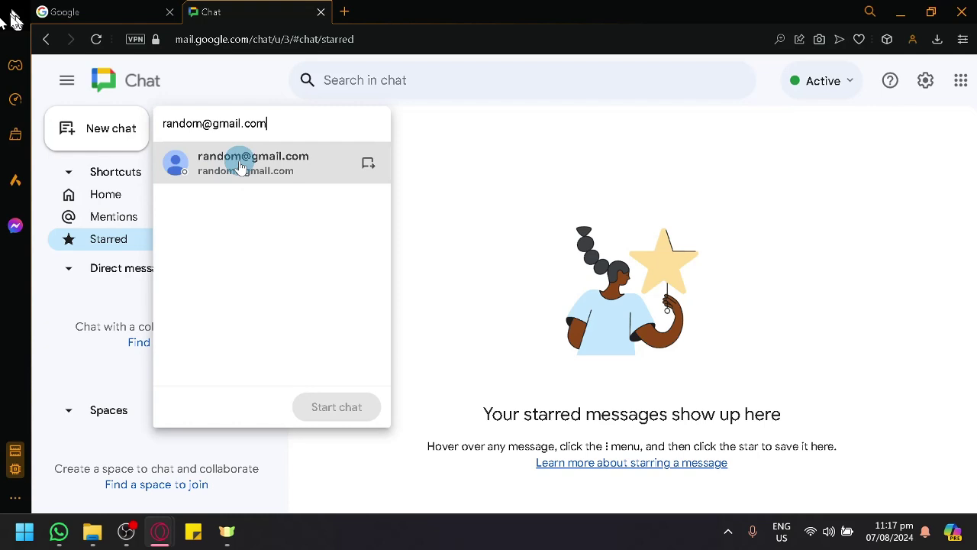
{"action": "mouse_move", "coordinate": [236, 168]}
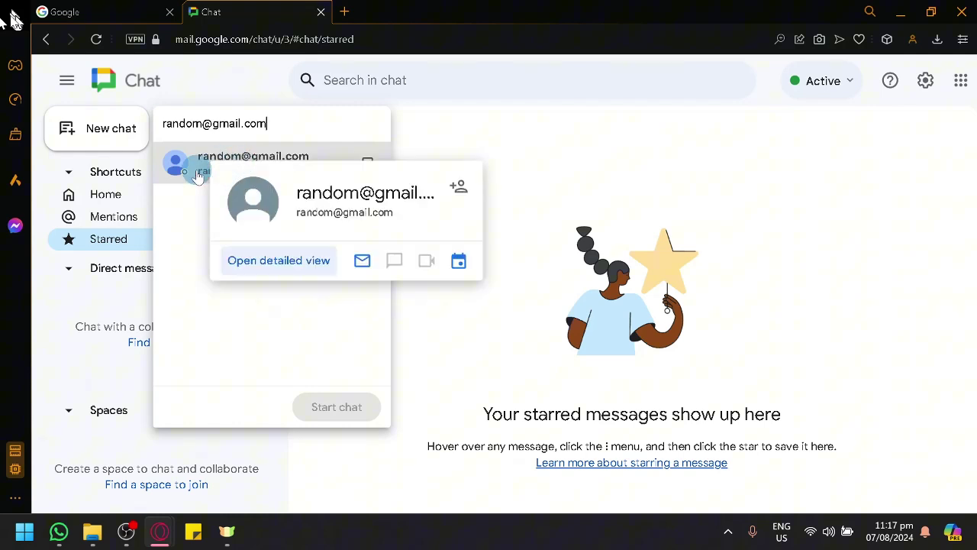
{"action": "left_click", "coordinate": [200, 169]}
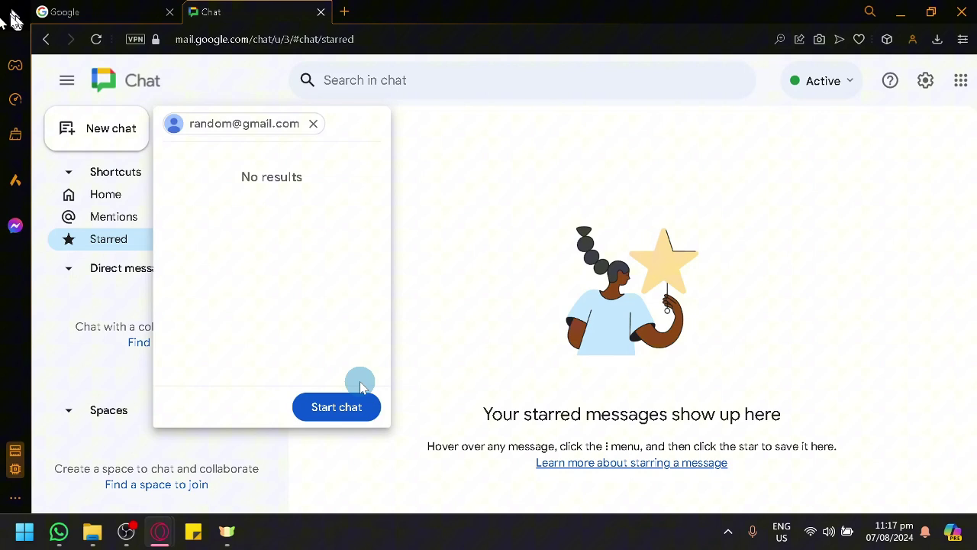
{"action": "left_click", "coordinate": [362, 413]}
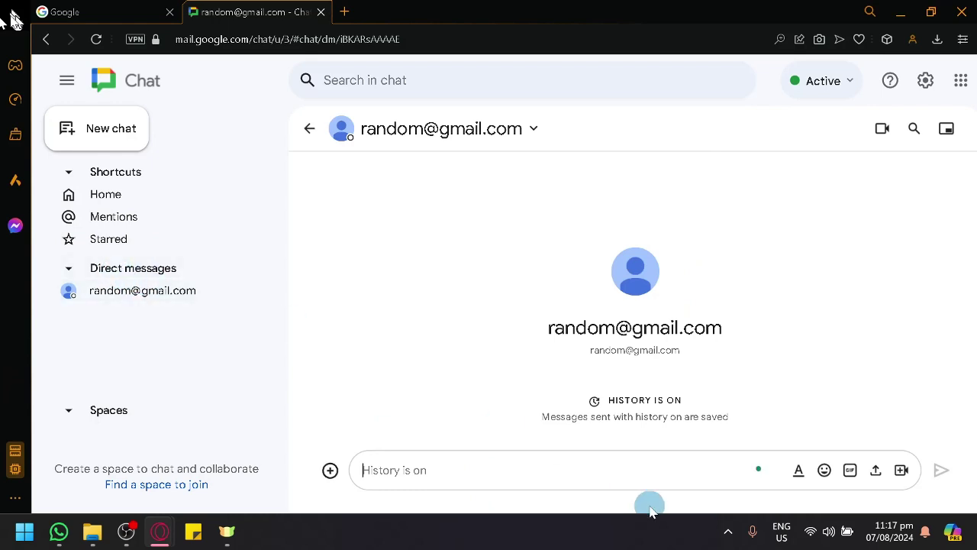
{"action": "left_click", "coordinate": [332, 471]}
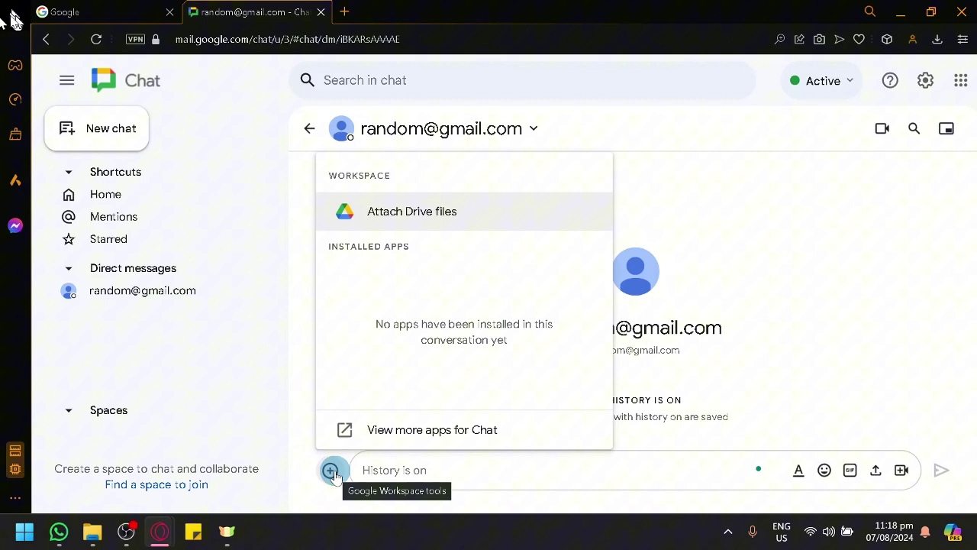
{"action": "left_click", "coordinate": [452, 209]}
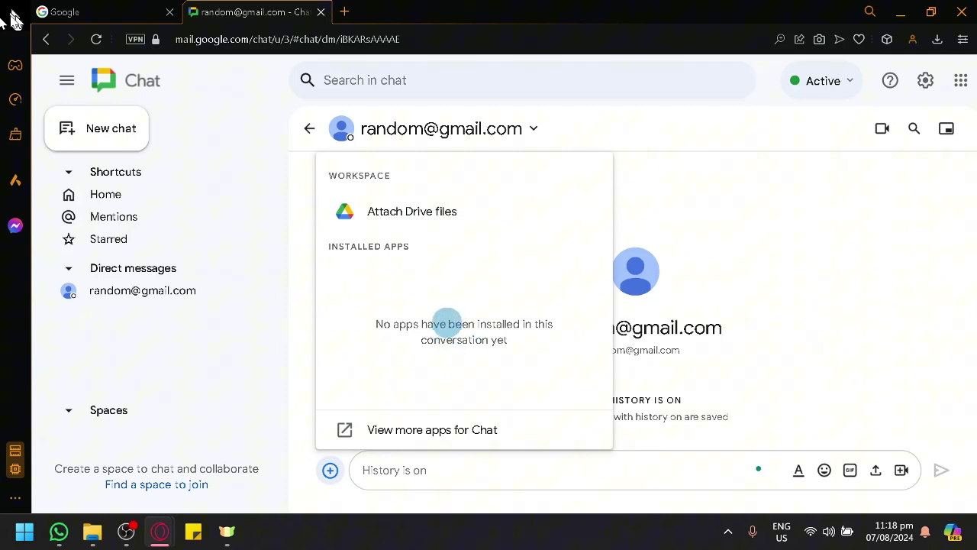
{"action": "left_click", "coordinate": [449, 466]}
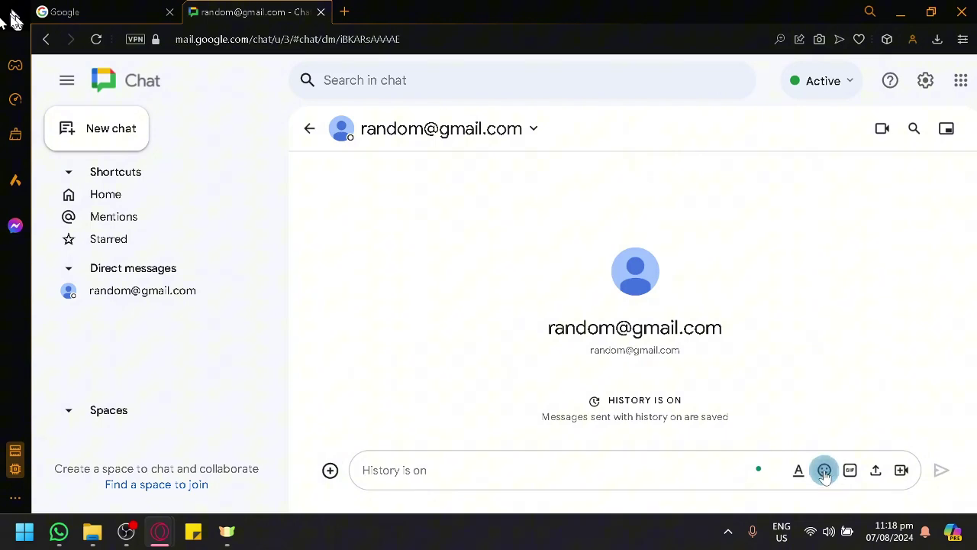
{"action": "left_click", "coordinate": [825, 471]}
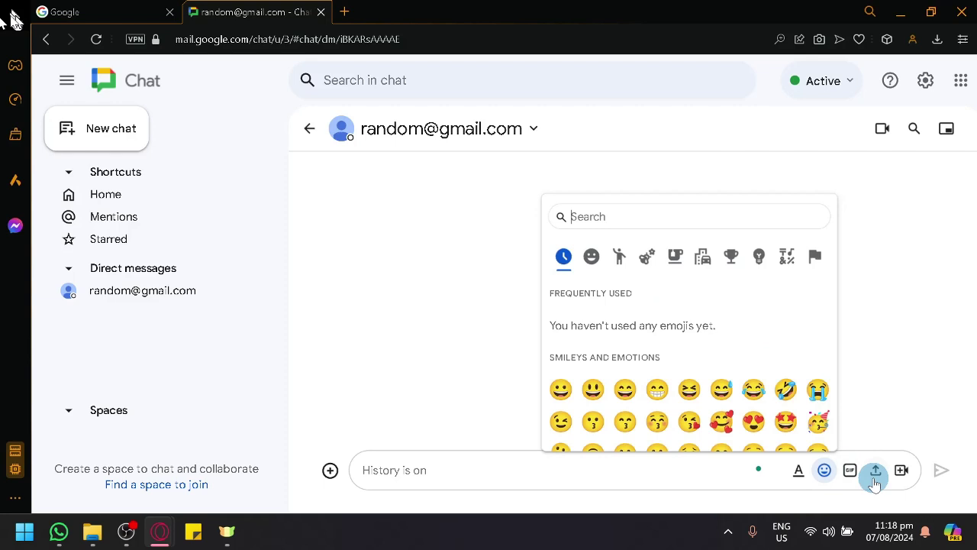
{"action": "left_click", "coordinate": [870, 405]}
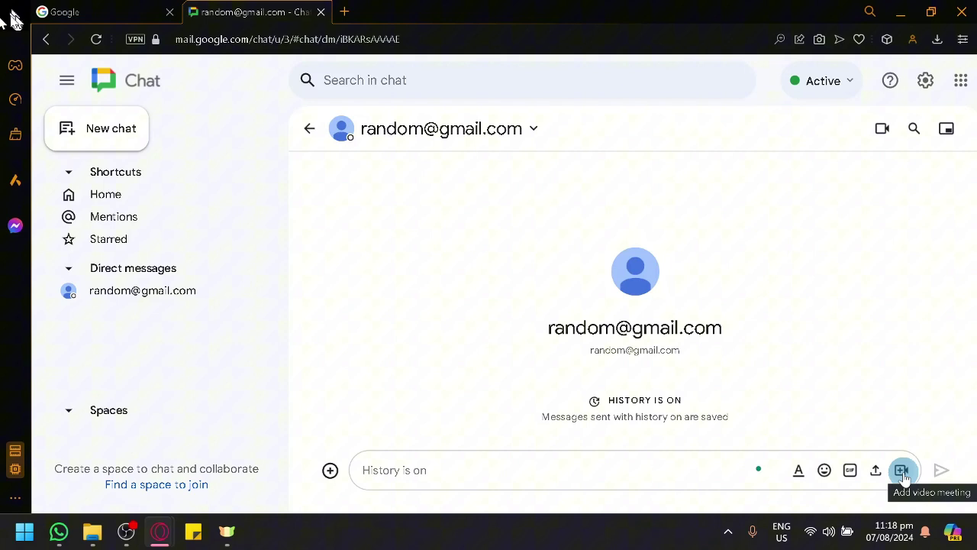
{"action": "left_click", "coordinate": [428, 463]}
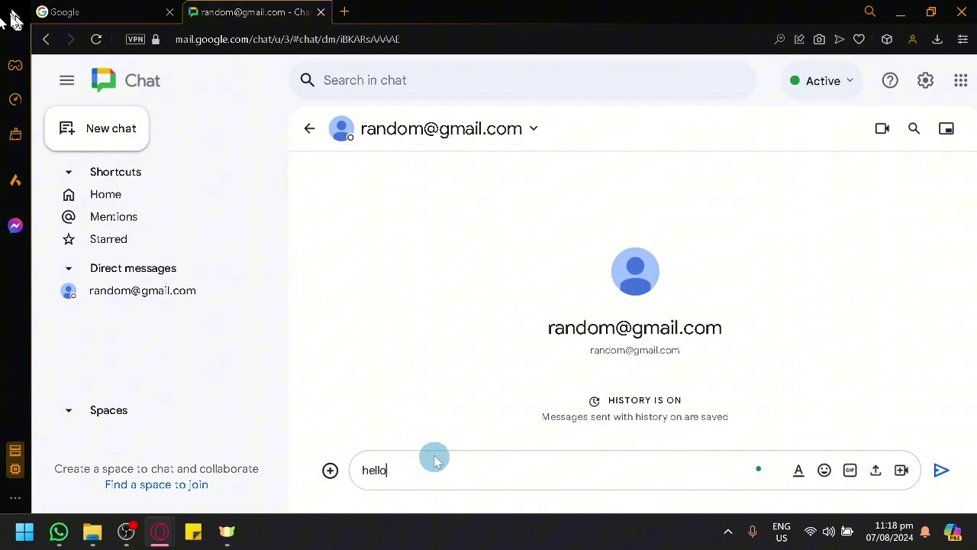
- Send the 'hello' message, then open the in-chat search and return to the conversation
{"action": "left_click", "coordinate": [944, 472]}
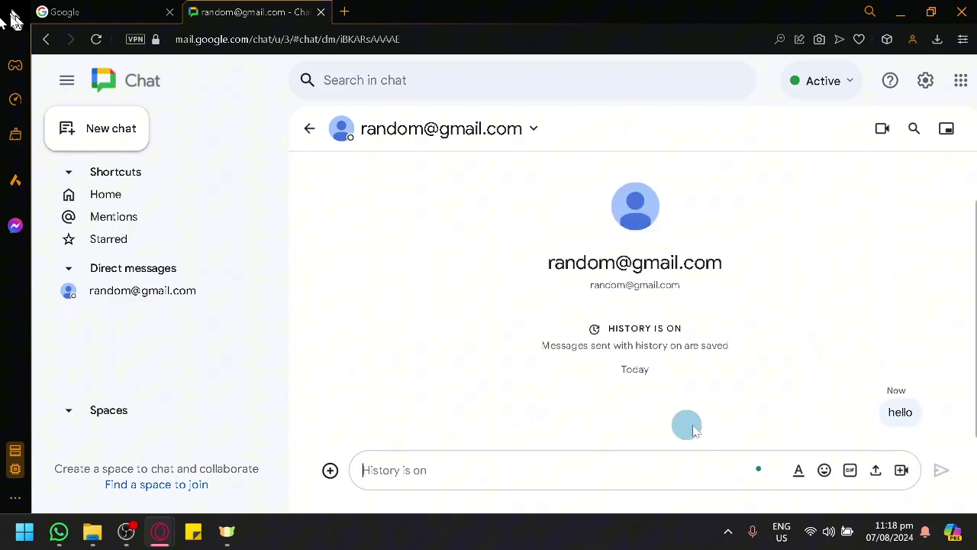
{"action": "mouse_move", "coordinate": [926, 420]}
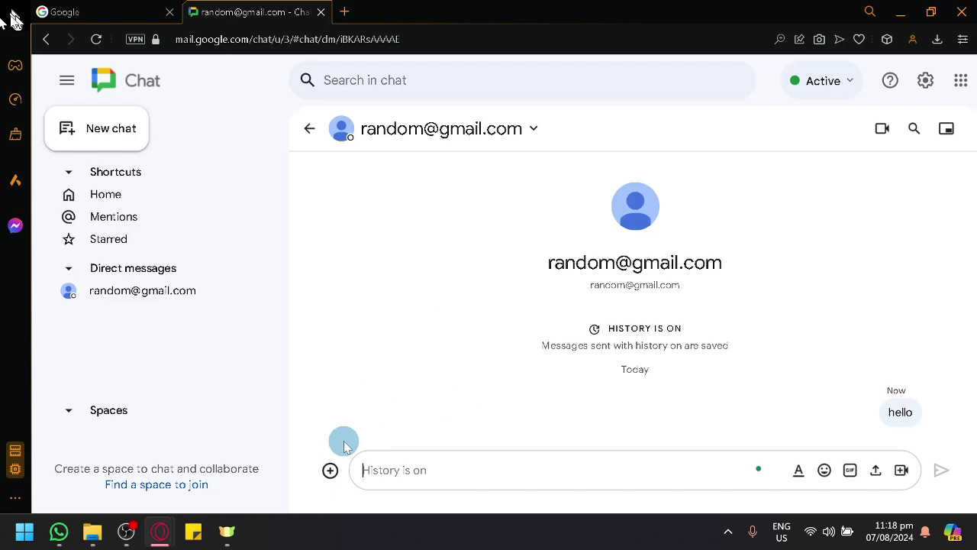
{"action": "left_click", "coordinate": [916, 129]}
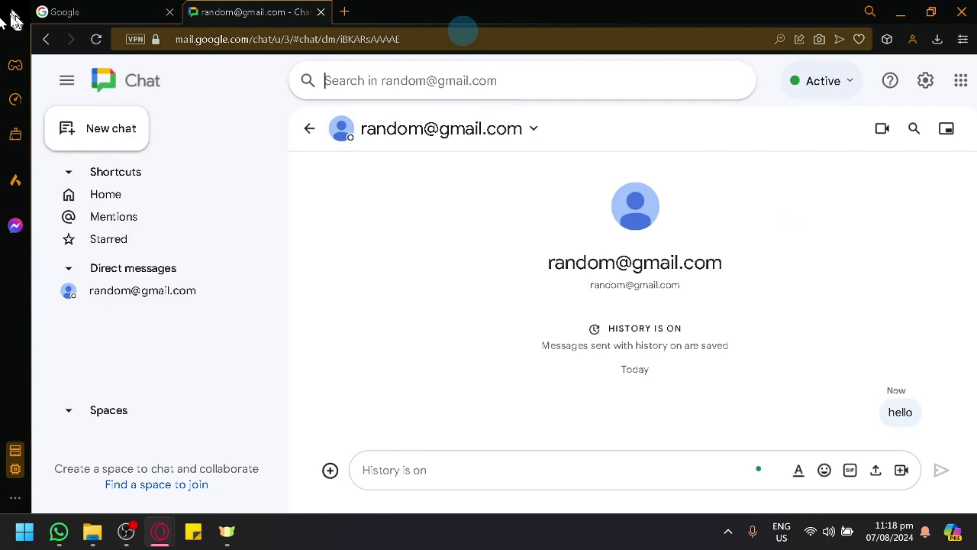
{"action": "left_click", "coordinate": [448, 322]}
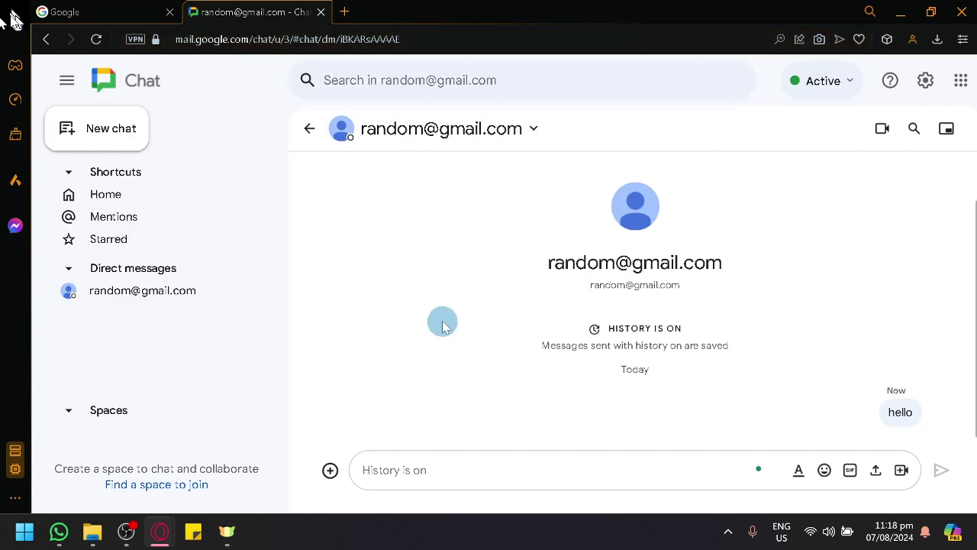
- Create the space 'Just for fun' with the rose emoji from Animals and nature as icon
{"action": "left_click", "coordinate": [114, 126]}
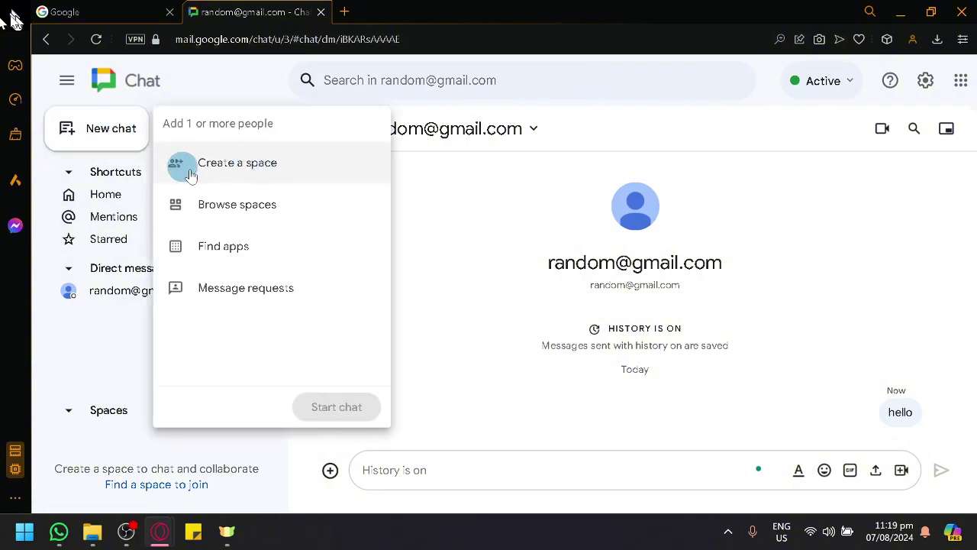
{"action": "left_click", "coordinate": [226, 175]}
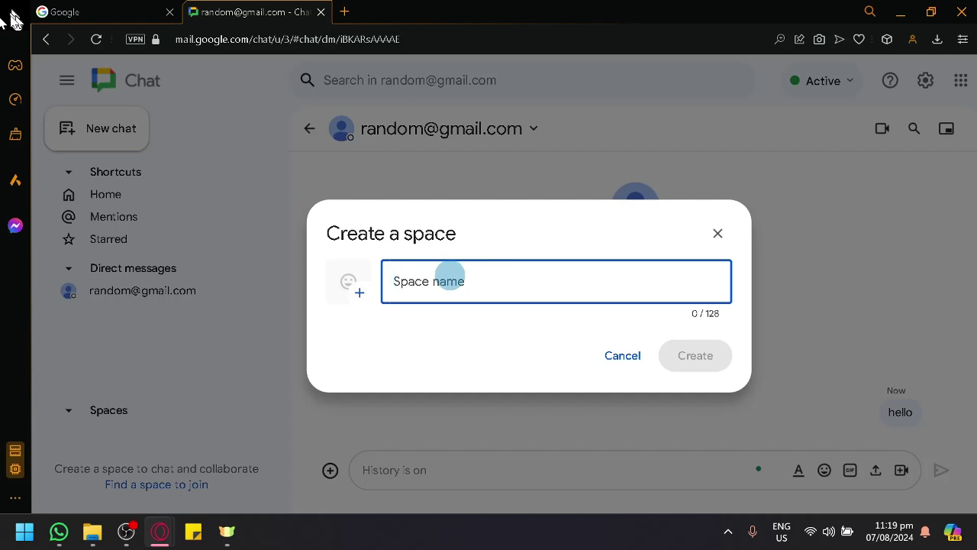
{"action": "type", "text": "Just for fun"}
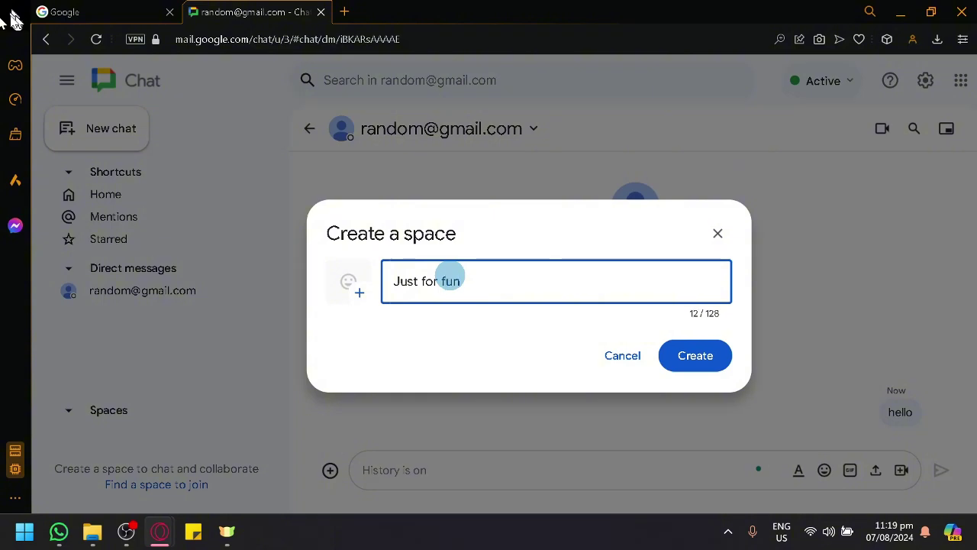
{"action": "left_click", "coordinate": [348, 282]}
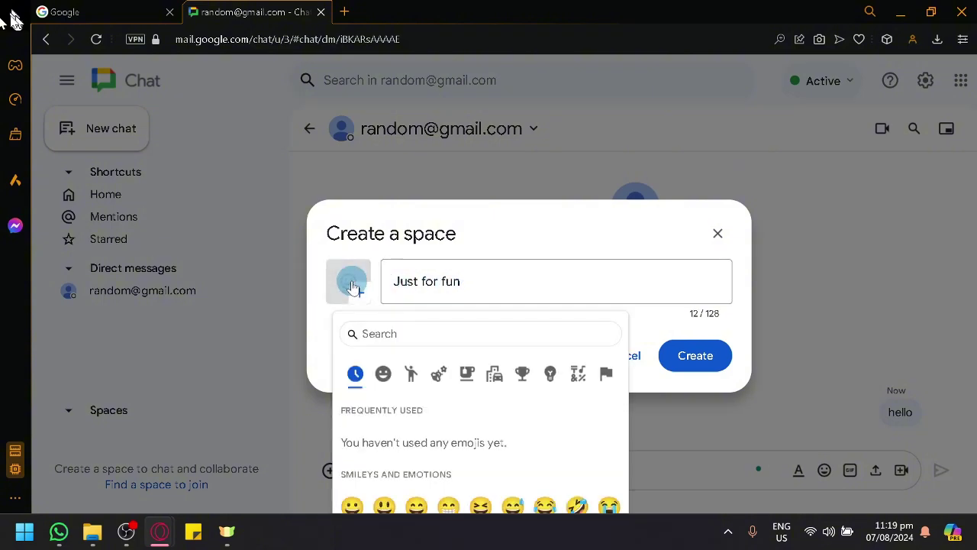
{"action": "scroll", "coordinate": [404, 409], "scroll_direction": "down", "scroll_amount": 2}
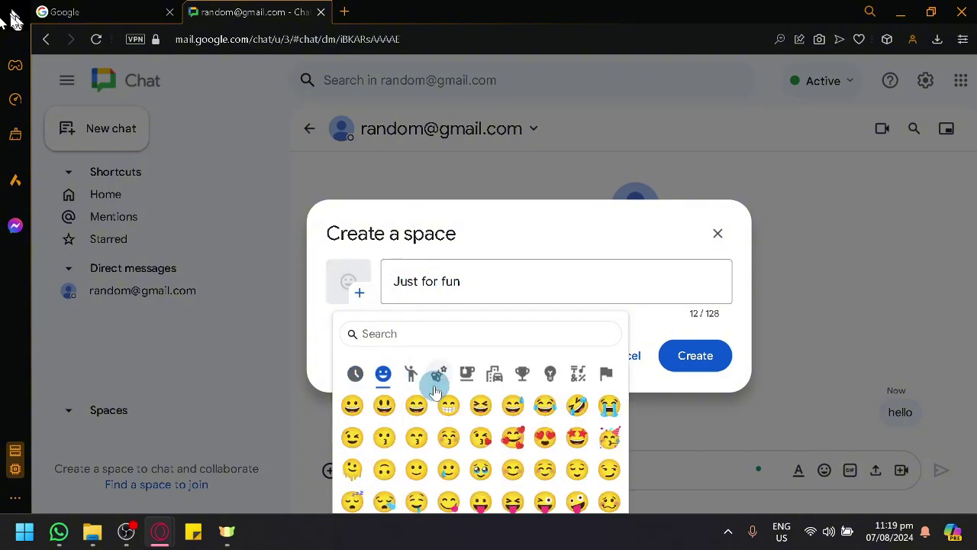
{"action": "left_click", "coordinate": [442, 376]}
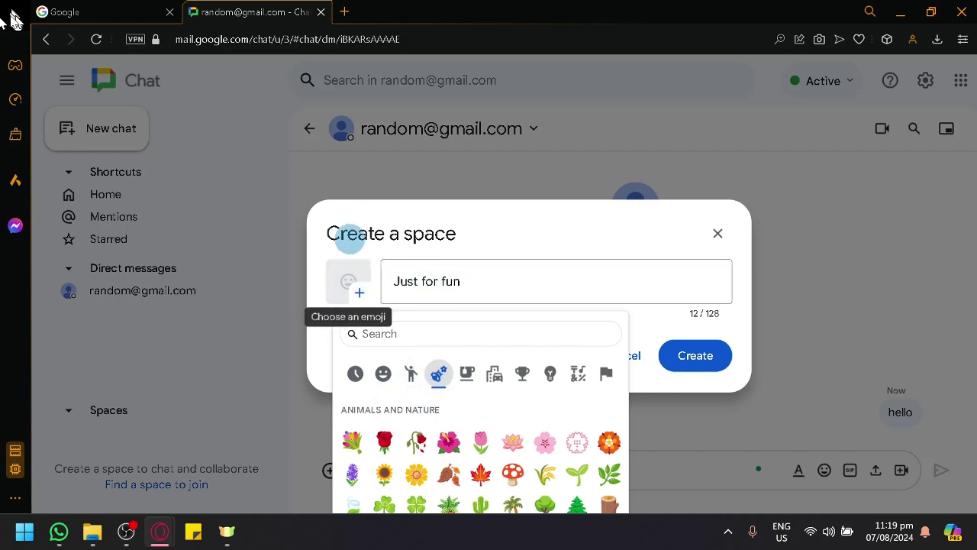
{"action": "left_click", "coordinate": [385, 441]}
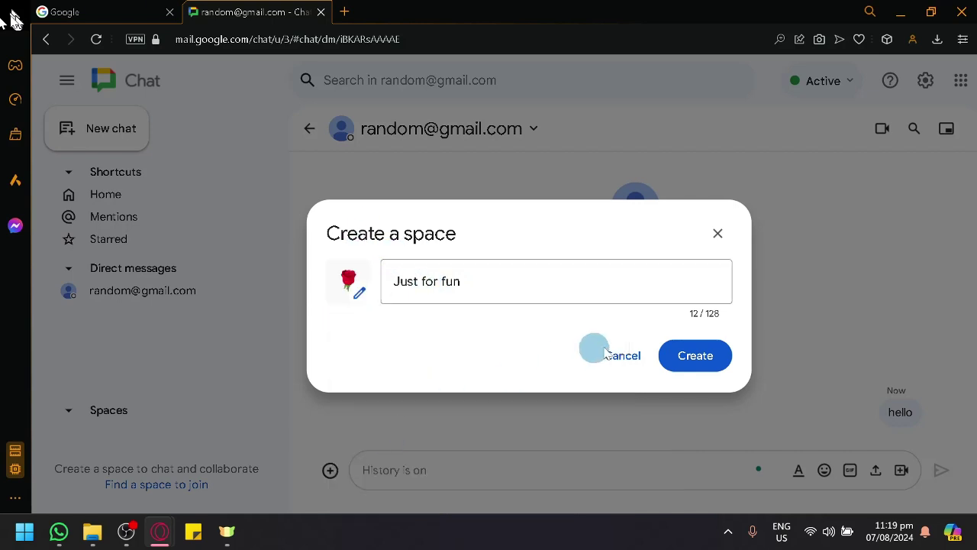
{"action": "left_click", "coordinate": [698, 359]}
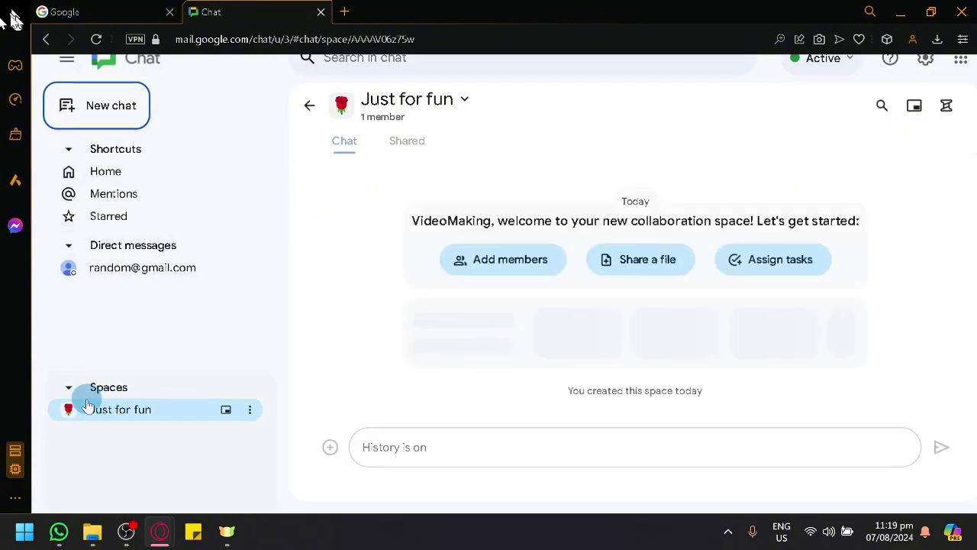
- Scroll the Just for fun space to view its welcome message and suggested poll apps
{"action": "scroll", "coordinate": [87, 405], "scroll_direction": "up", "scroll_amount": 3}
{"action": "scroll", "coordinate": [87, 399], "scroll_direction": "up", "scroll_amount": 3}
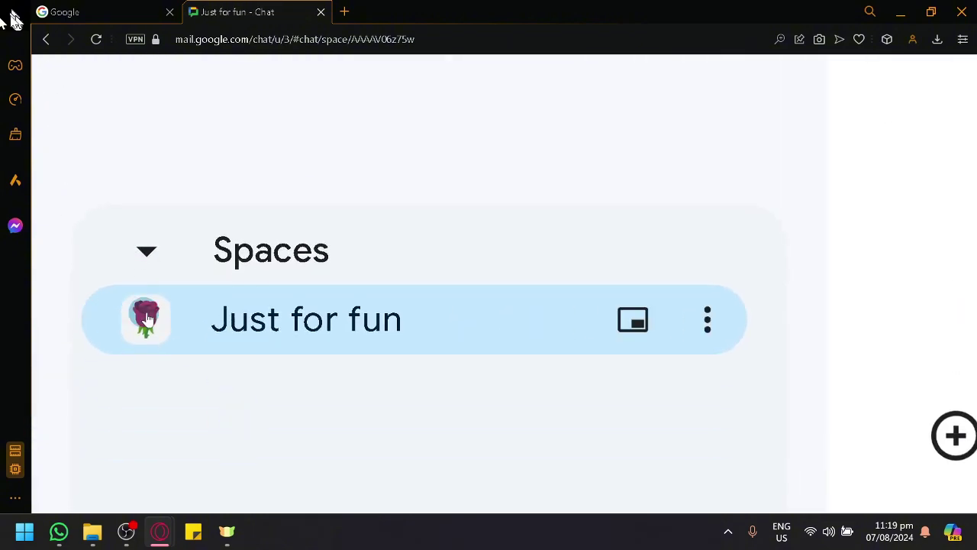
{"action": "scroll", "coordinate": [146, 325], "scroll_direction": "down", "scroll_amount": 5}
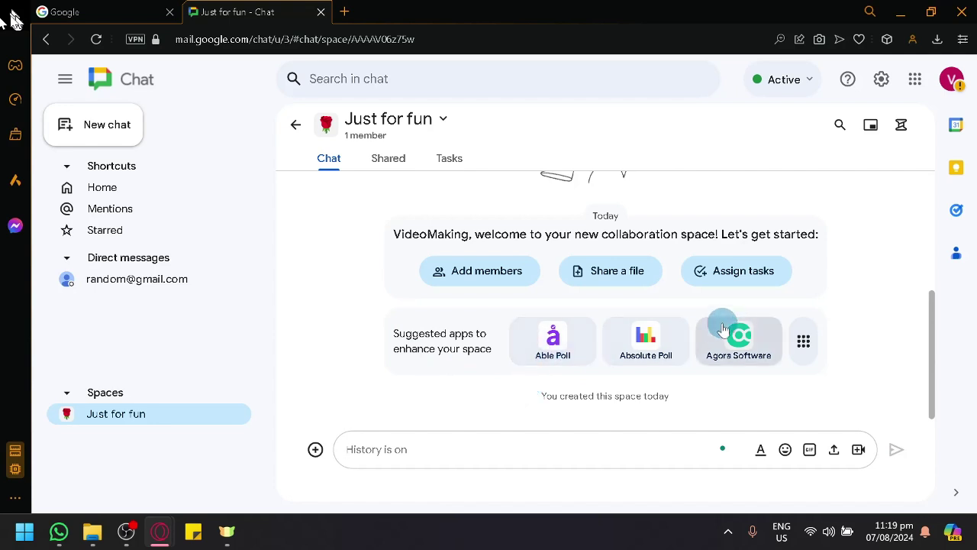
- Open and dismiss the Add members dialog without adding anyone, then show the space's Tasks tab
{"action": "scroll", "coordinate": [730, 317], "scroll_direction": "up", "scroll_amount": 2}
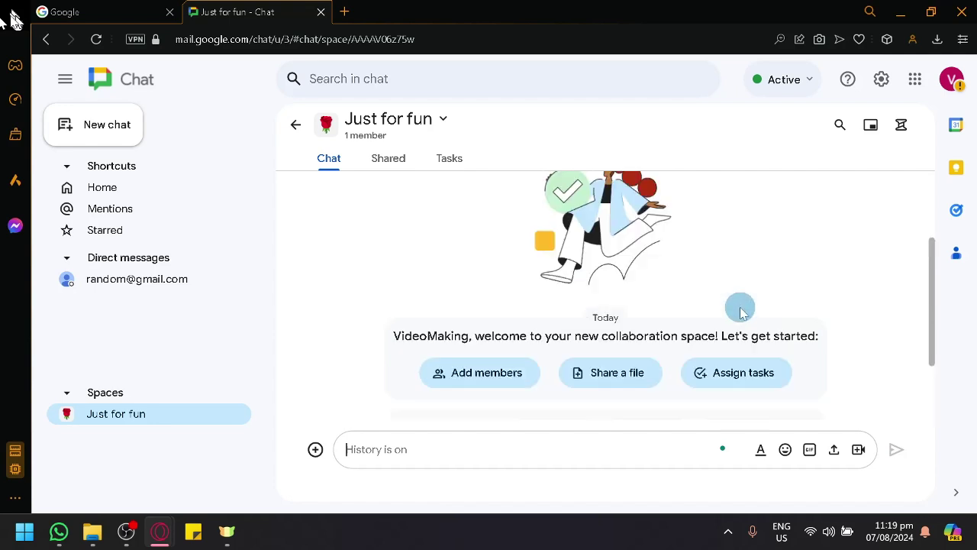
{"action": "left_click", "coordinate": [512, 380]}
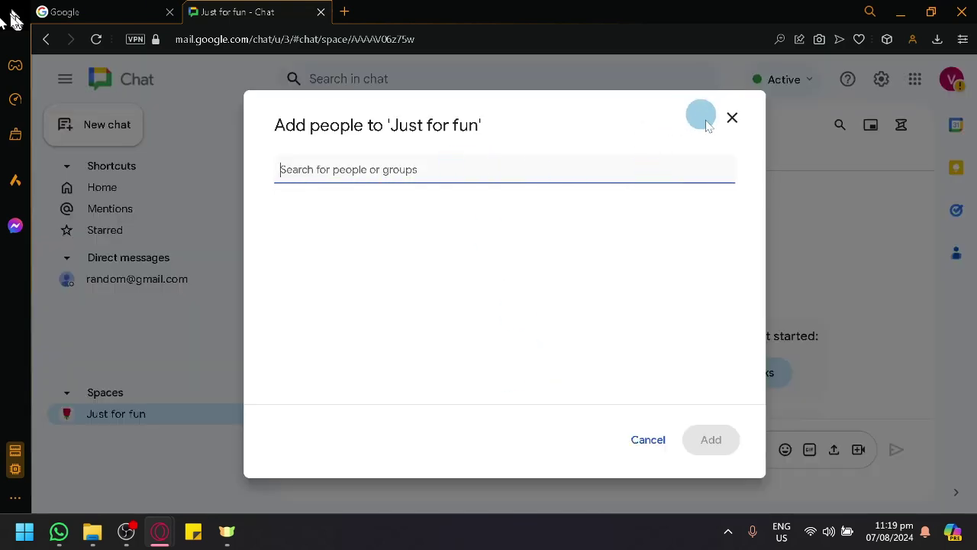
{"action": "left_click", "coordinate": [733, 122]}
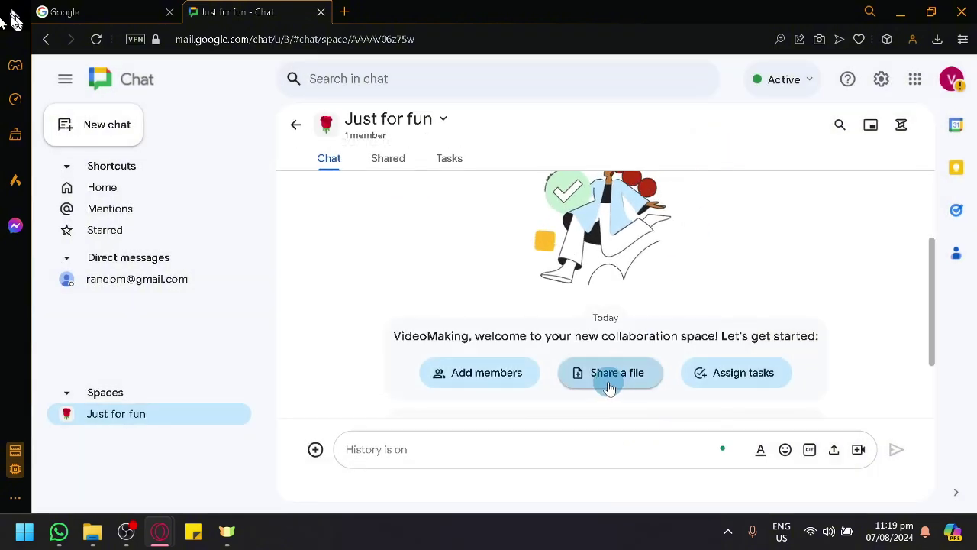
{"action": "scroll", "coordinate": [617, 372], "scroll_direction": "down", "scroll_amount": 2}
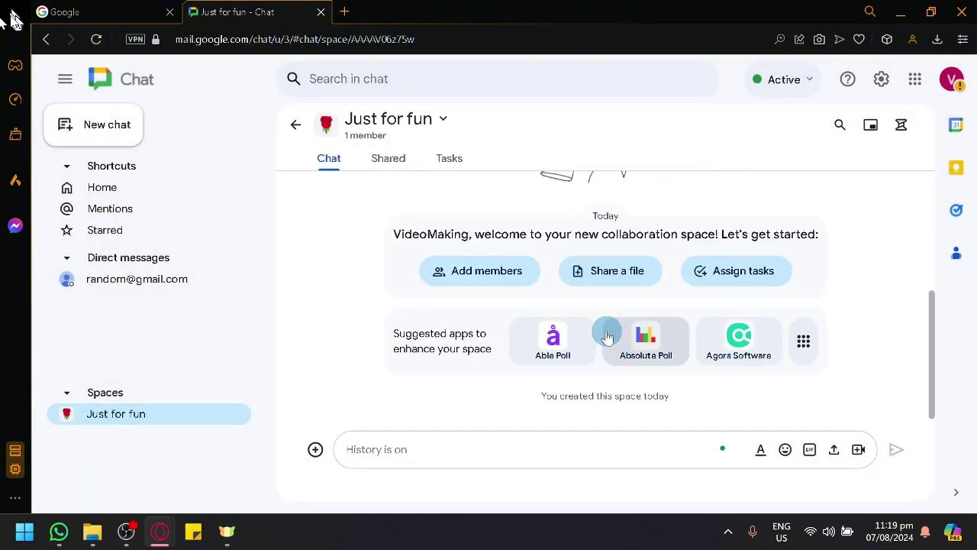
{"action": "scroll", "coordinate": [606, 332], "scroll_direction": "up", "scroll_amount": 2}
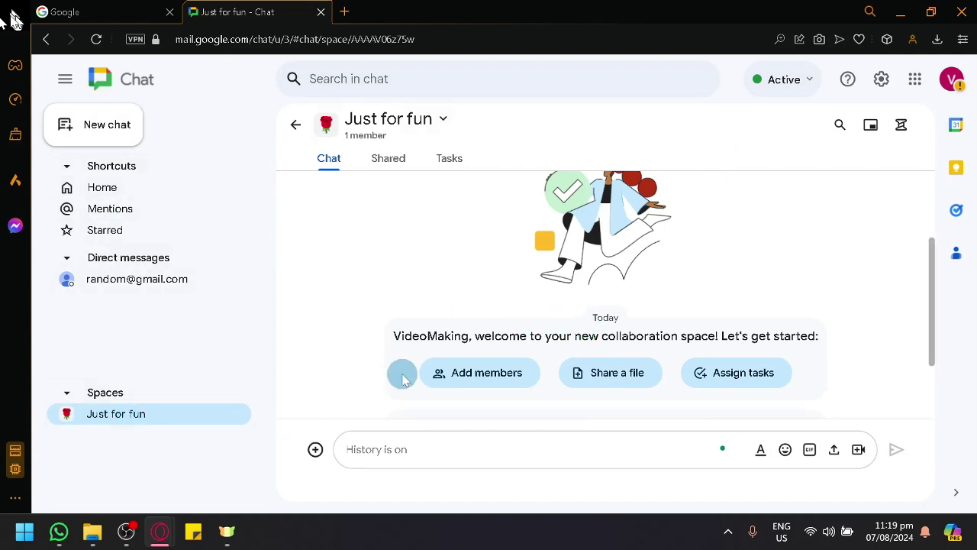
{"action": "left_click", "coordinate": [706, 372]}
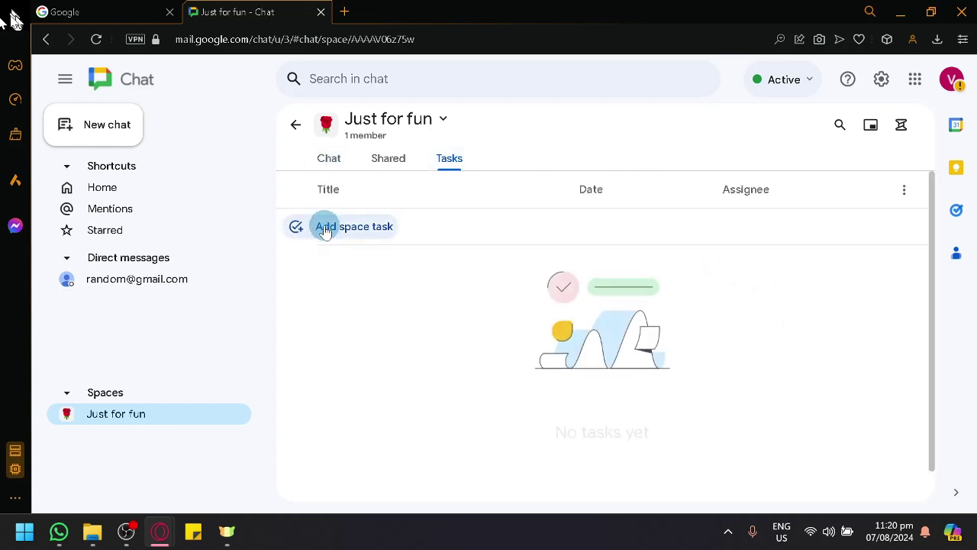
- Add the space task 'HAve fun' and mark it completed
{"action": "left_click", "coordinate": [376, 236]}
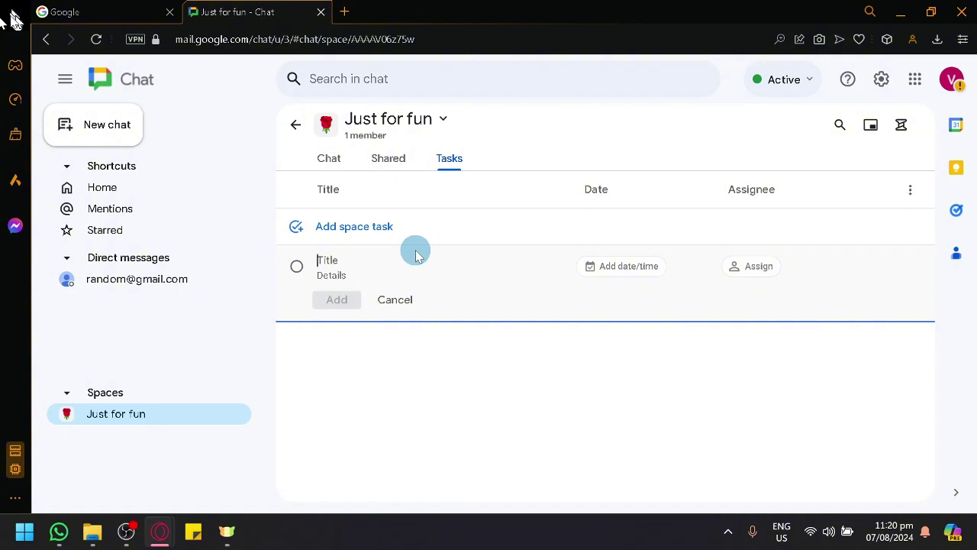
{"action": "type", "text": "HAve fun"}
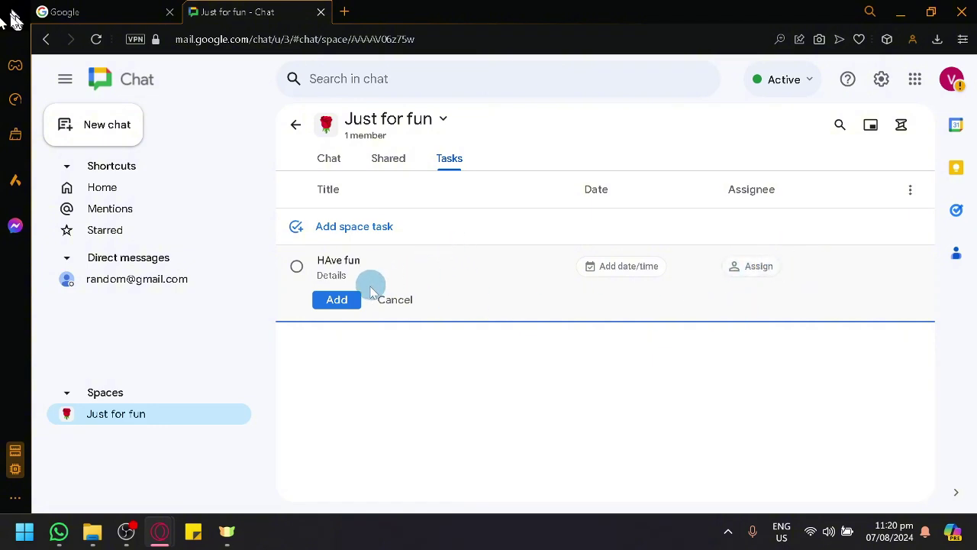
{"action": "left_click", "coordinate": [337, 300]}
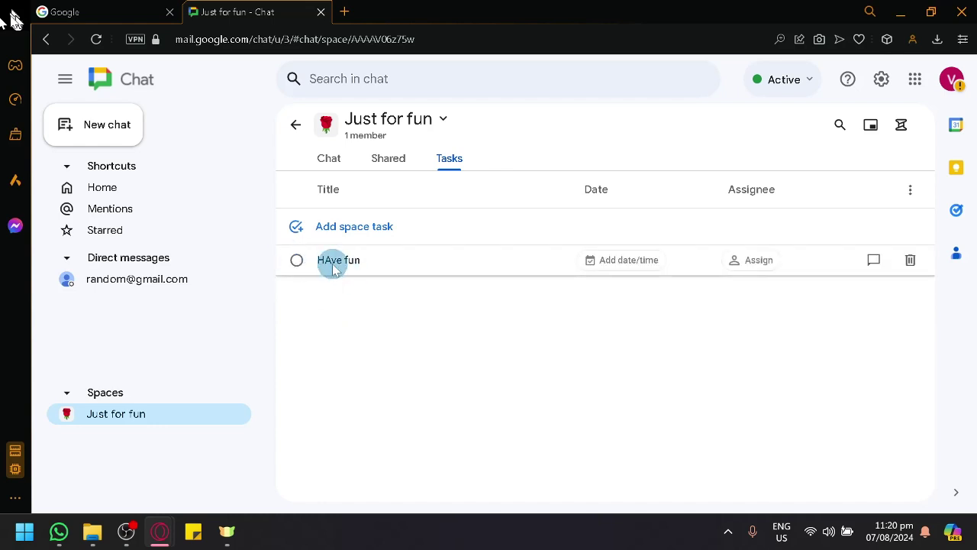
{"action": "left_click", "coordinate": [288, 264]}
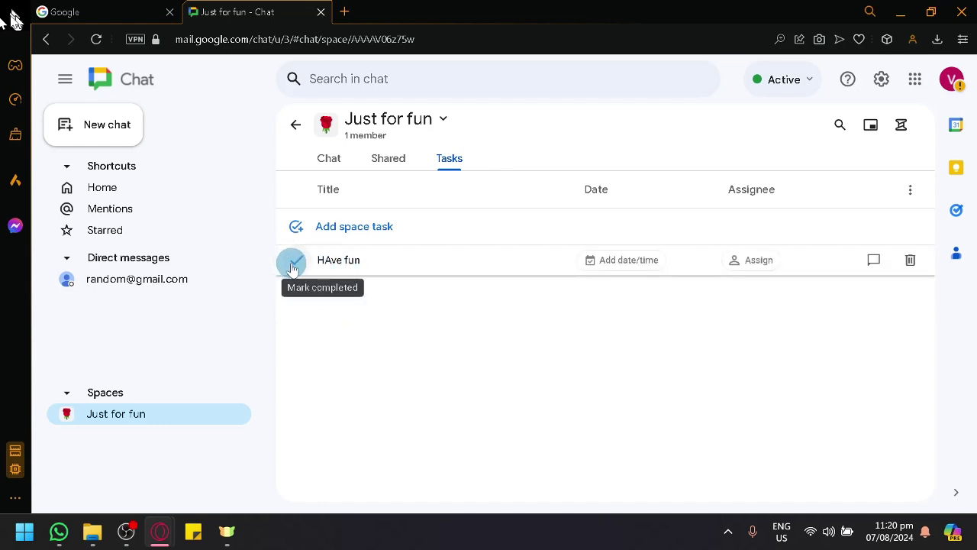
{"action": "left_click", "coordinate": [292, 265]}
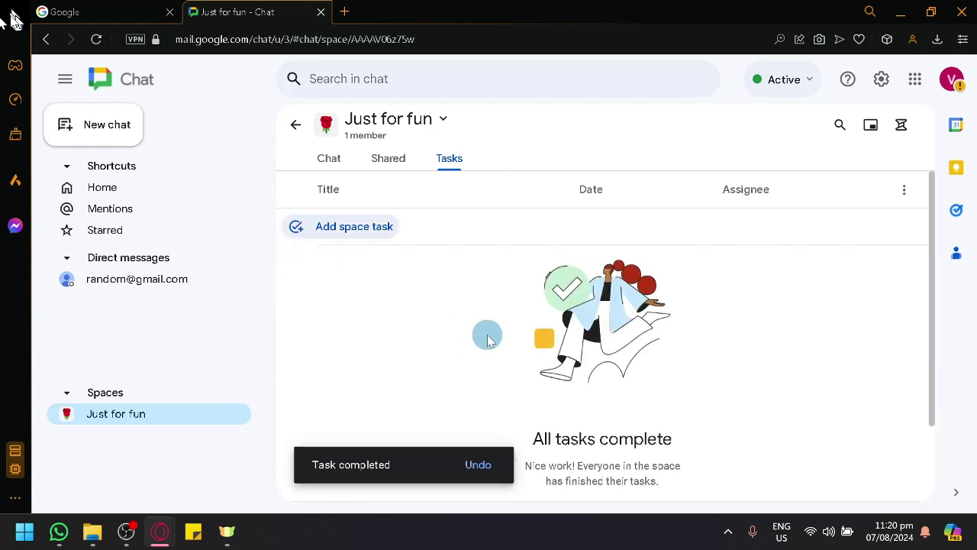
{"action": "scroll", "coordinate": [650, 397], "scroll_direction": "down", "scroll_amount": 2}
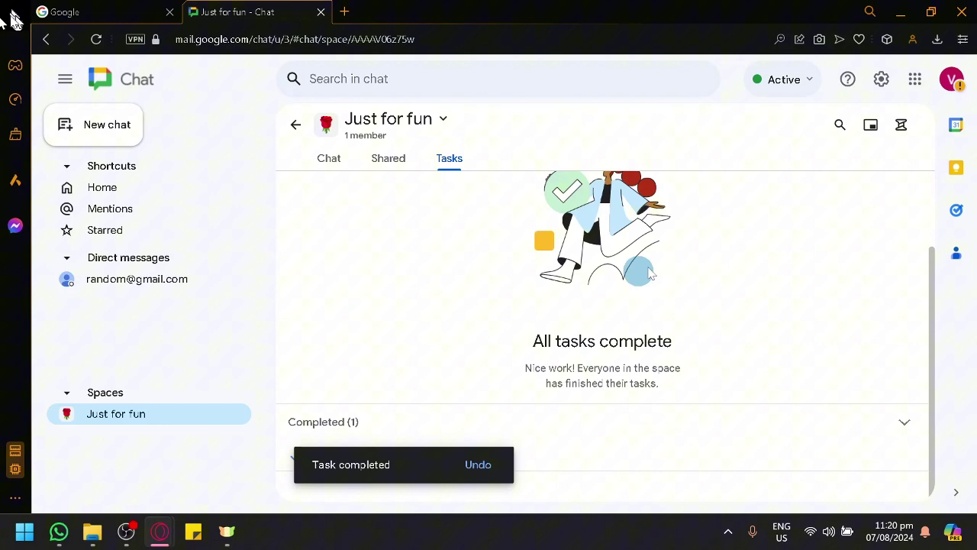
- Toggle Active threads, pop the space into a floating window, minimize, restore and close it
{"action": "left_click", "coordinate": [911, 123]}
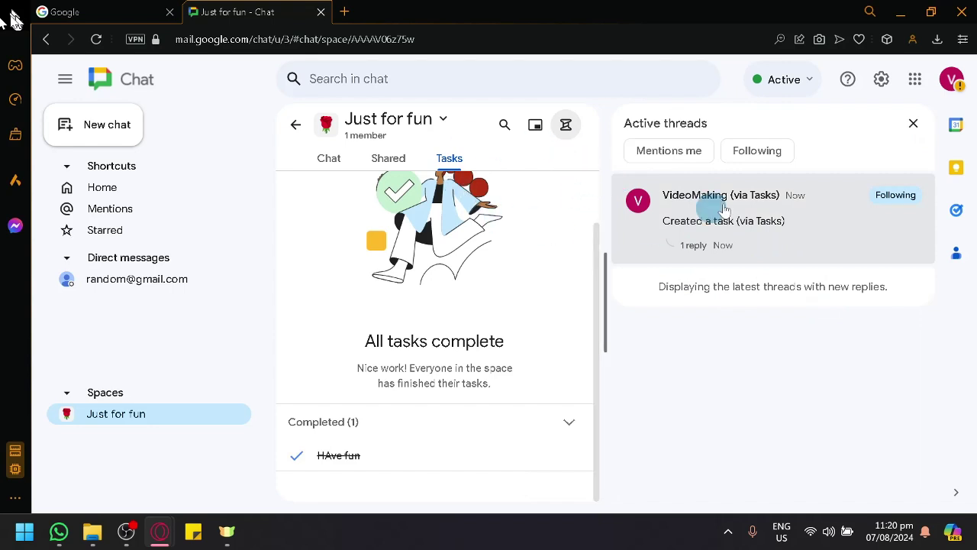
{"action": "left_click", "coordinate": [916, 124]}
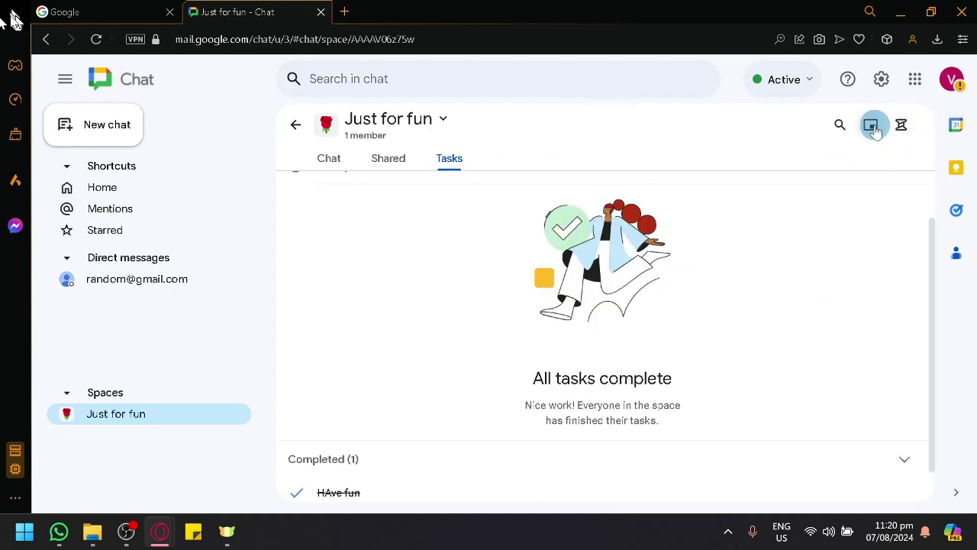
{"action": "left_click", "coordinate": [874, 127]}
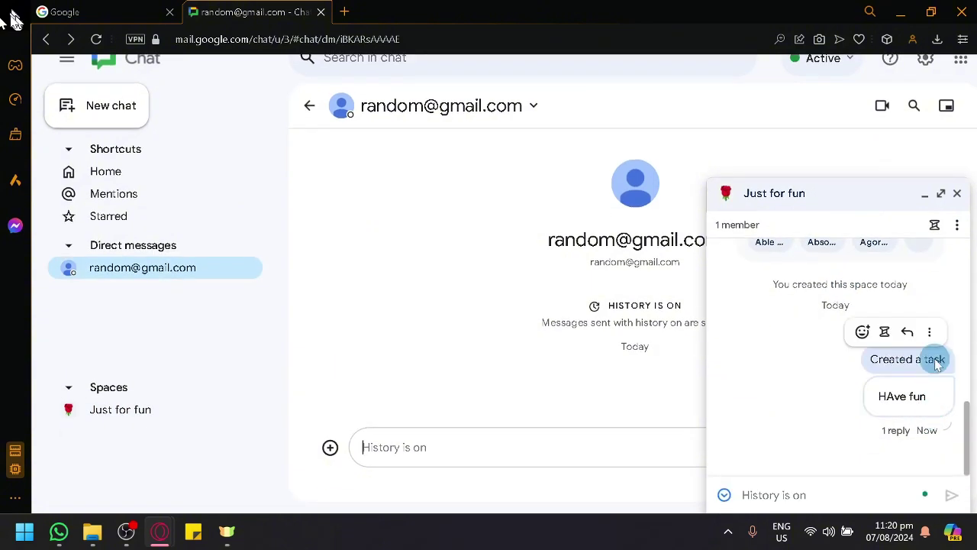
{"action": "scroll", "coordinate": [887, 280], "scroll_direction": "up", "scroll_amount": 3}
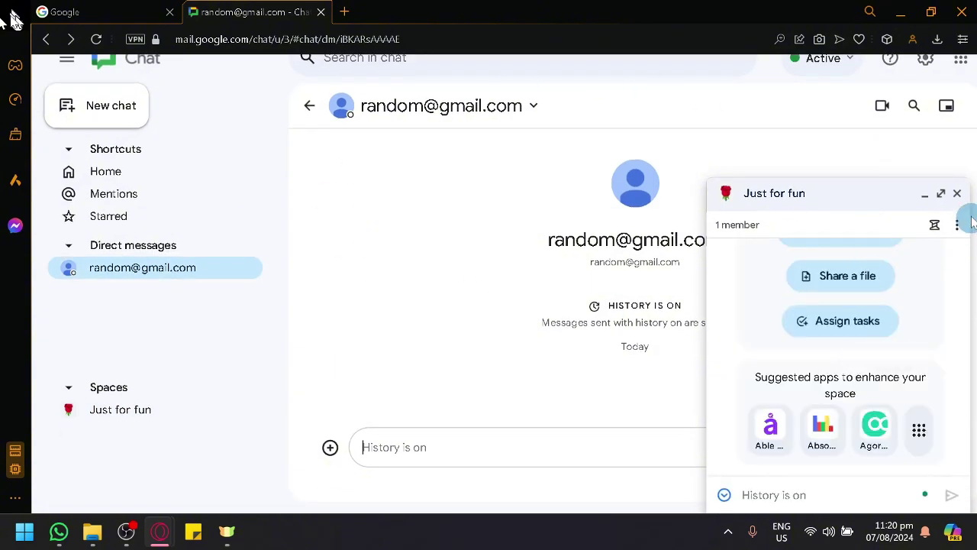
{"action": "left_click", "coordinate": [927, 194]}
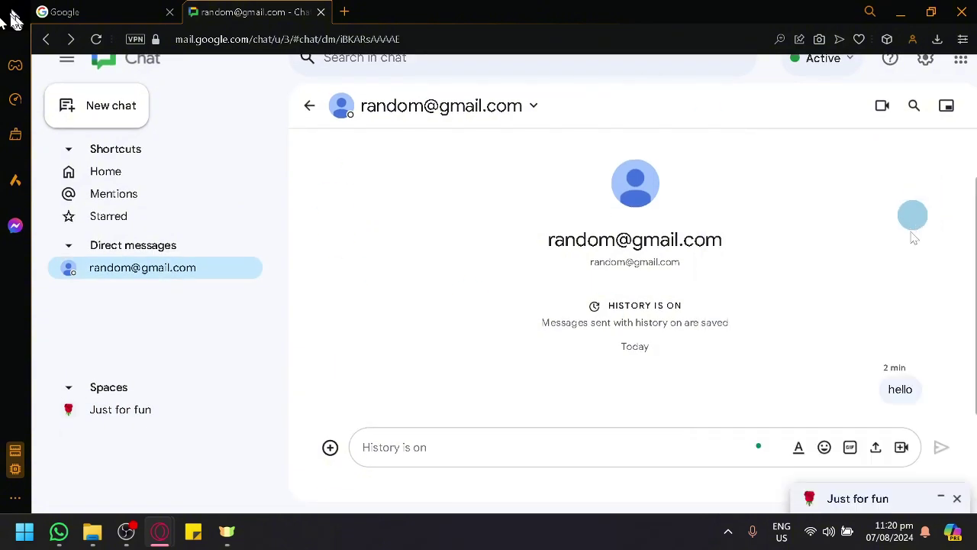
{"action": "left_click", "coordinate": [845, 496]}
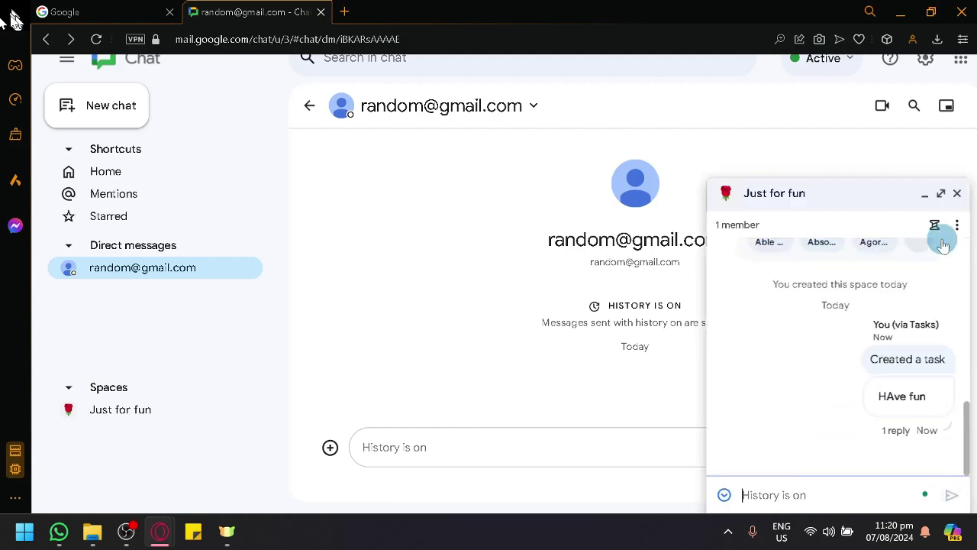
{"action": "left_click", "coordinate": [958, 199]}
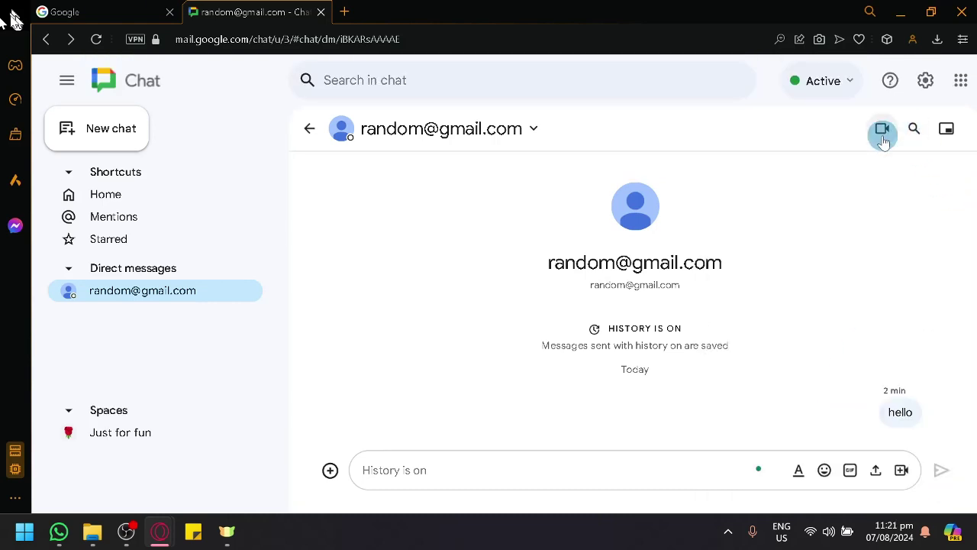
- Reopen Just for fun from Spaces, try the in-space search, and open then dismiss the apps menu
{"action": "left_click", "coordinate": [118, 443]}
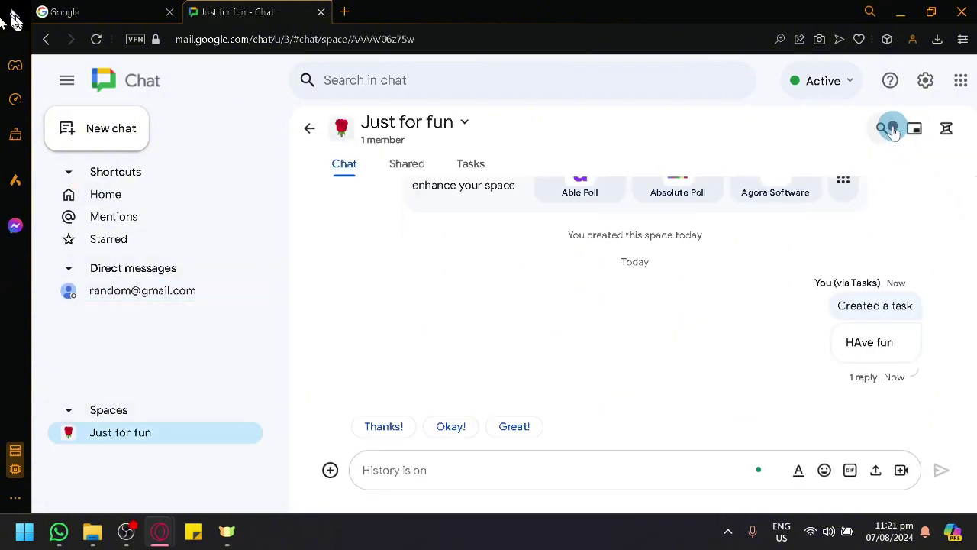
{"action": "left_click", "coordinate": [884, 129]}
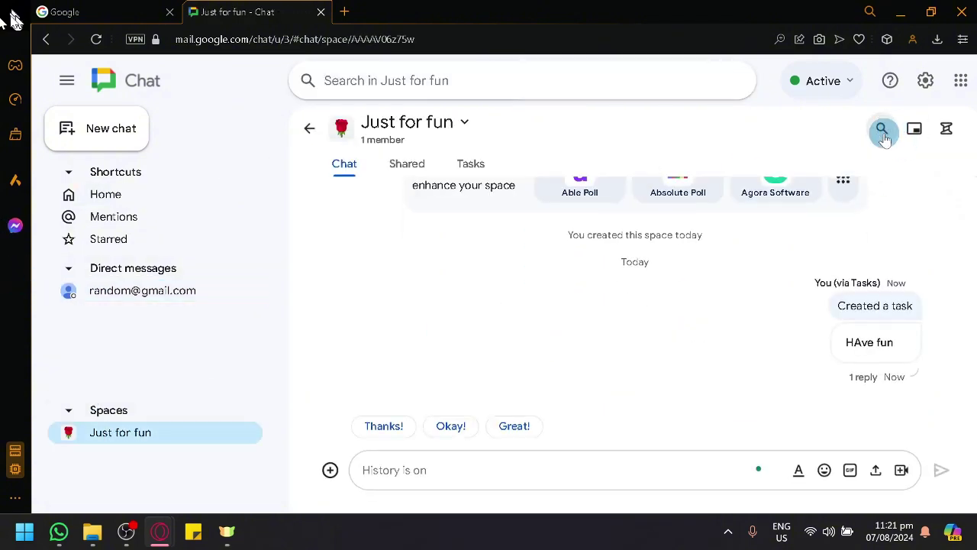
{"action": "left_click", "coordinate": [882, 132]}
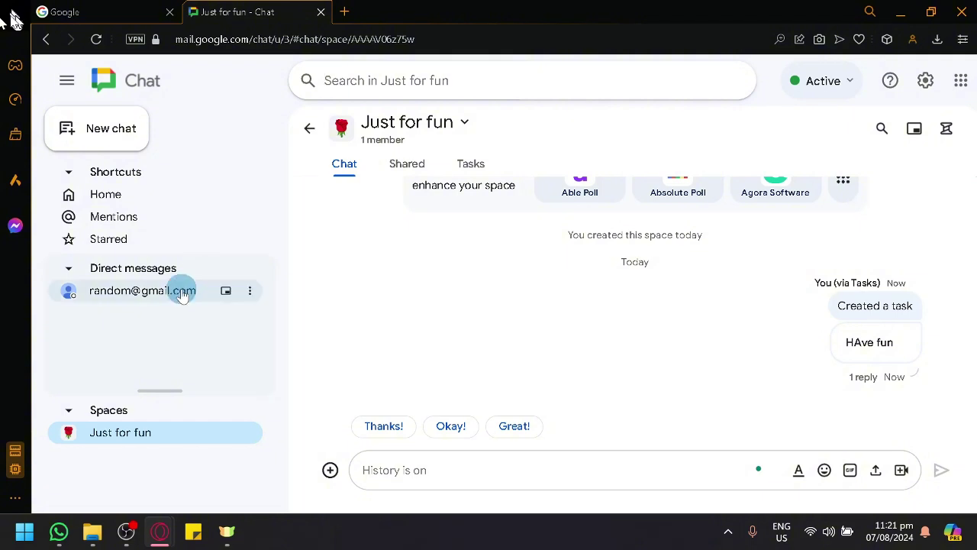
{"action": "scroll", "coordinate": [428, 382], "scroll_direction": "down", "scroll_amount": 1}
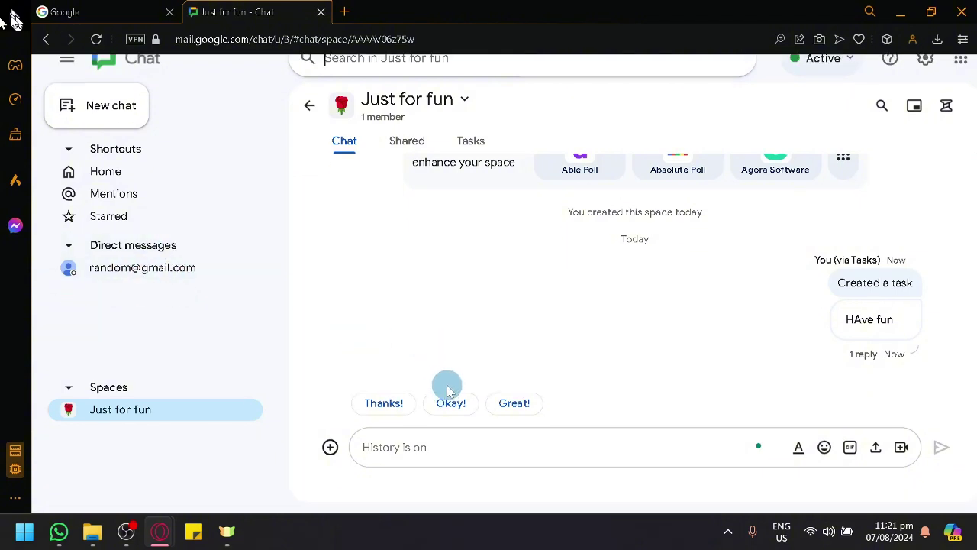
{"action": "left_click", "coordinate": [329, 449]}
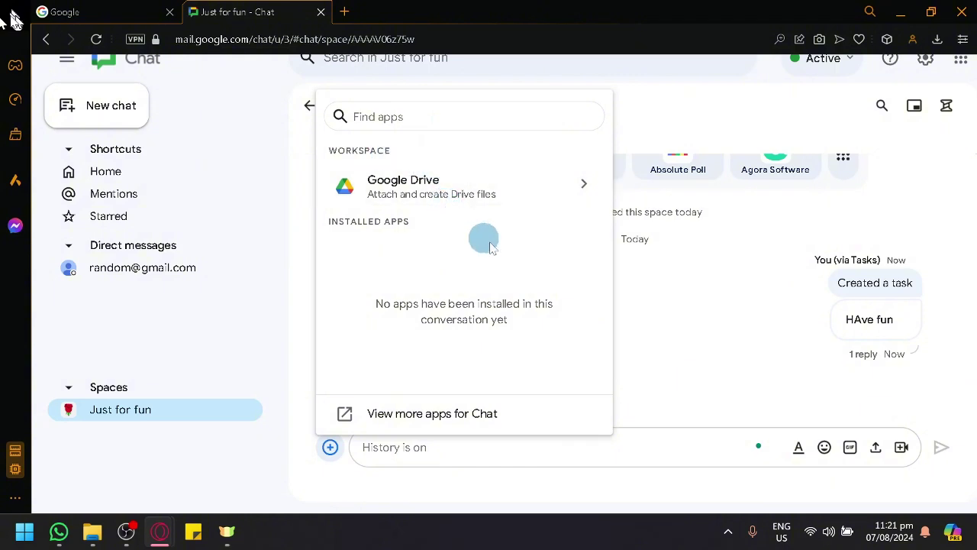
{"action": "left_click", "coordinate": [778, 395]}
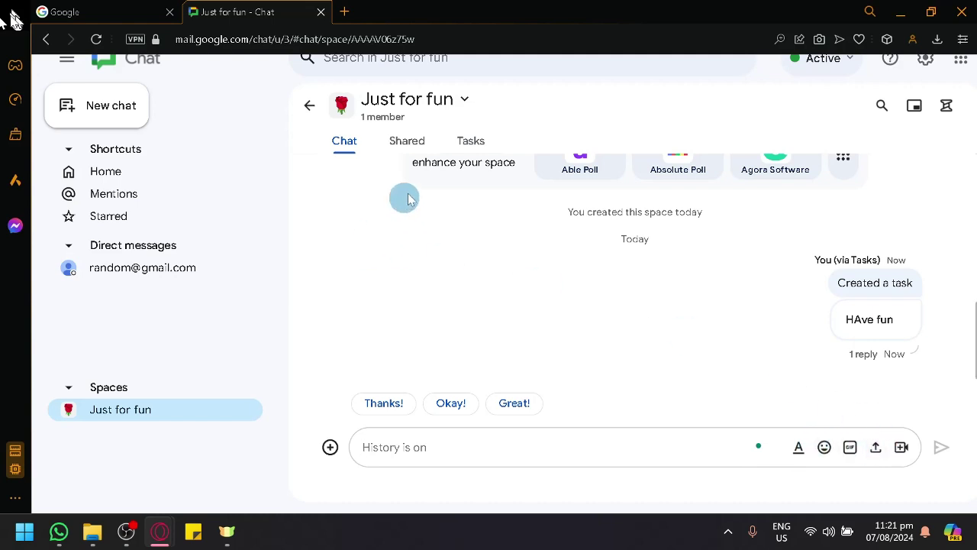
- Check the Just for fun members page, then reopen its options menu showing Mute, Turn off history and Delete
{"action": "left_click", "coordinate": [455, 104]}
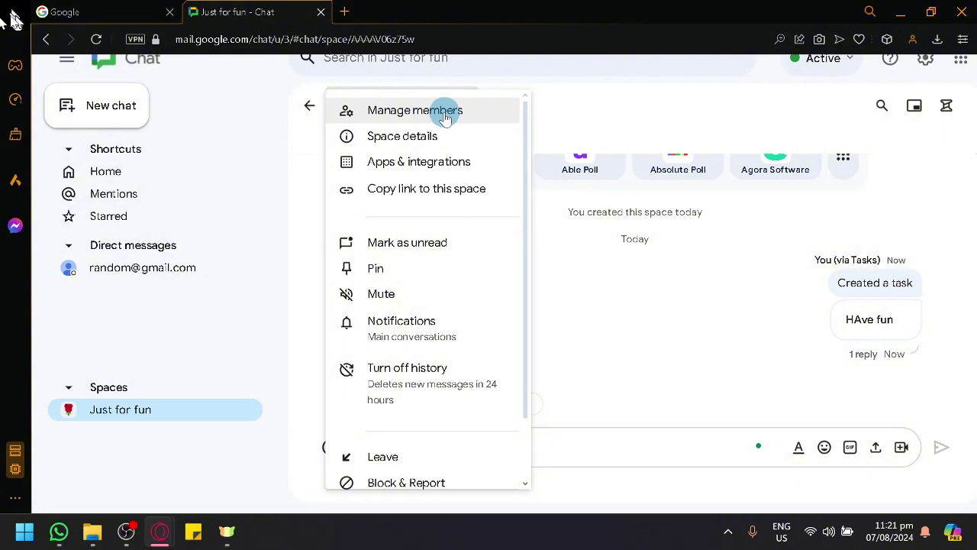
{"action": "left_click", "coordinate": [446, 113]}
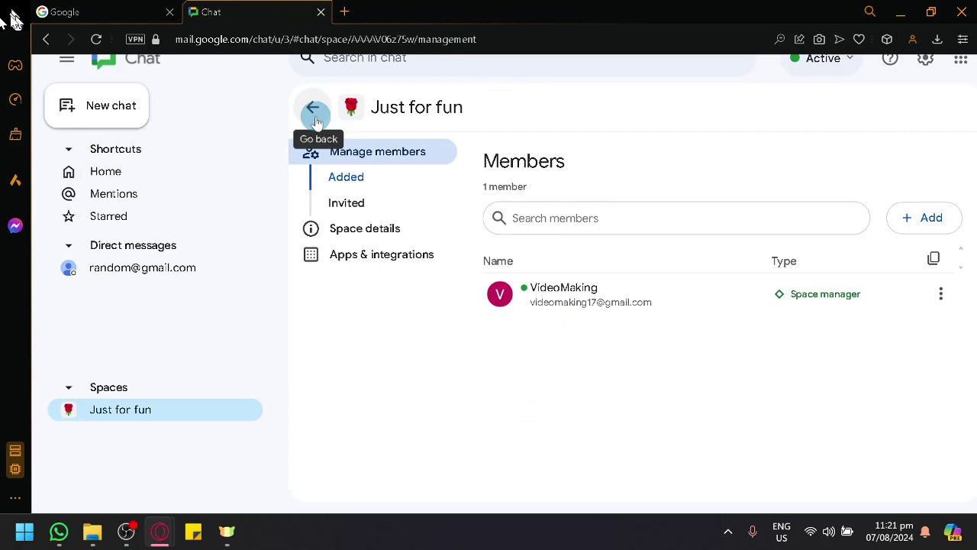
{"action": "left_click", "coordinate": [314, 115]}
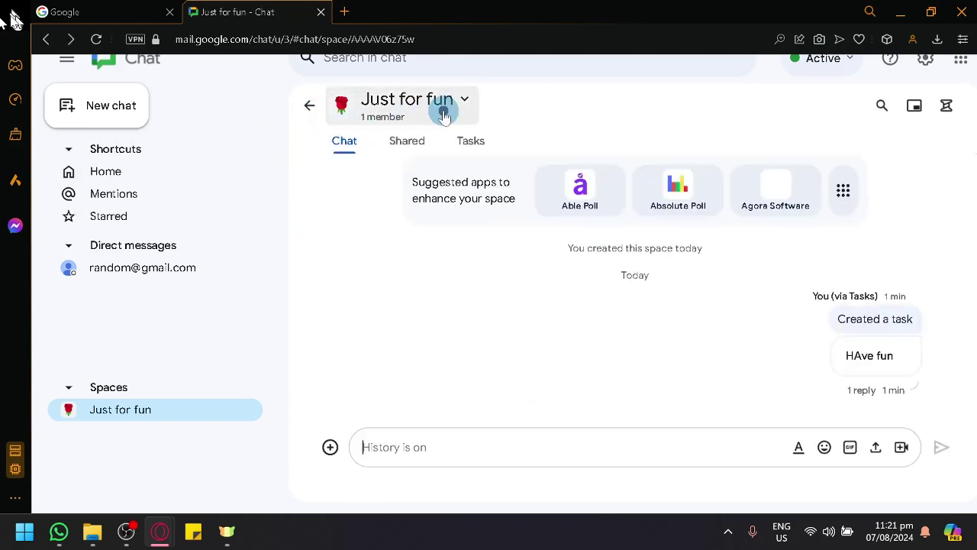
{"action": "left_click", "coordinate": [440, 126]}
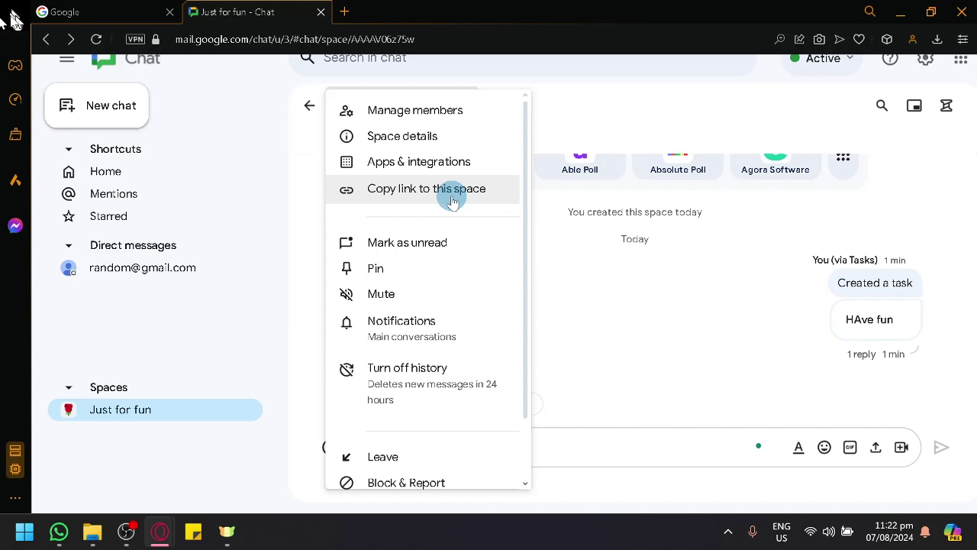
{"action": "scroll", "coordinate": [439, 237], "scroll_direction": "down", "scroll_amount": 1}
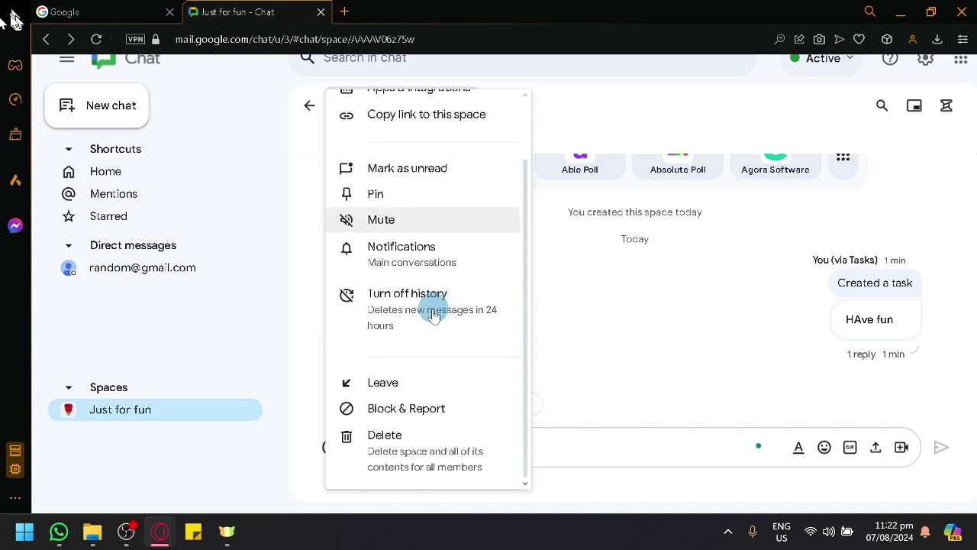